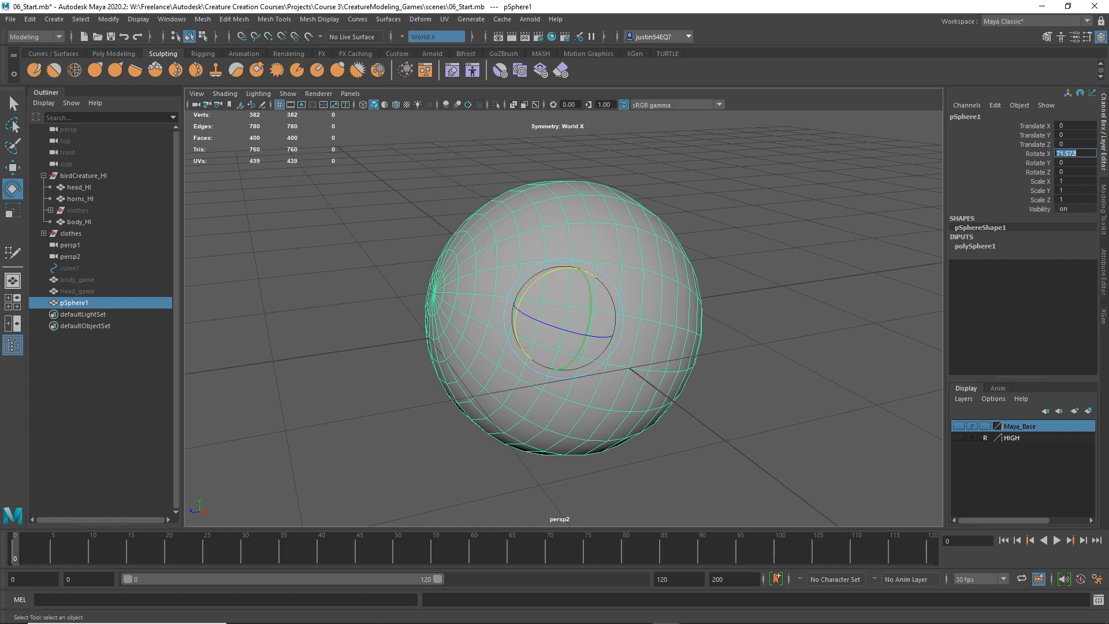
- Set the sphere's X rotation to 90 so its poles face forward and backward
text(0)
key(Return)
alt+drag(647, 300, 539, 337)
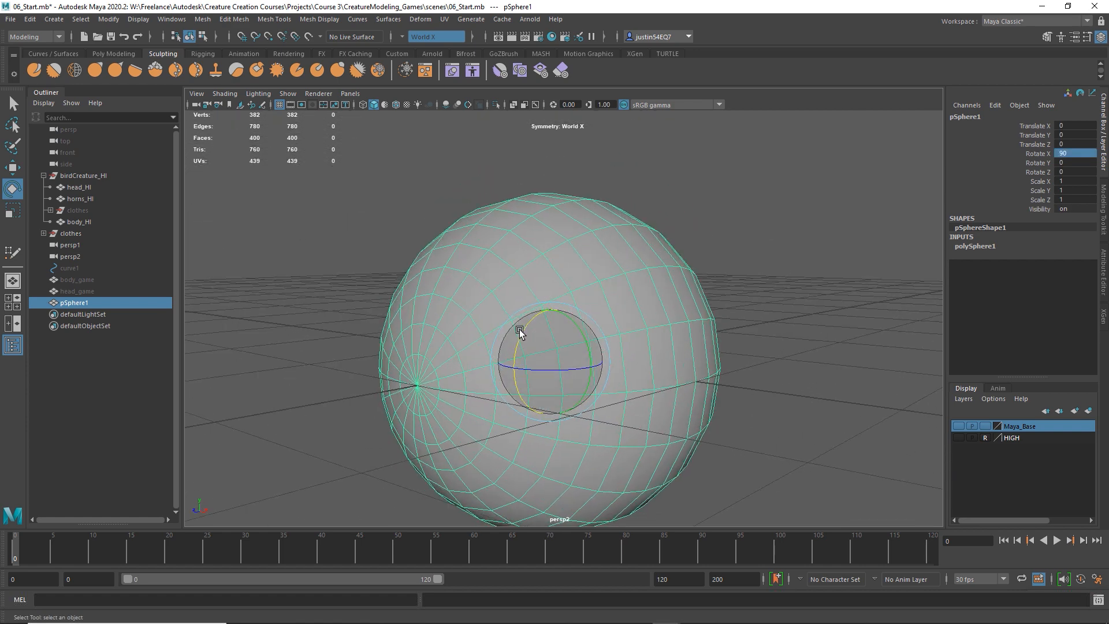
alt+drag(622, 332, 644, 333)
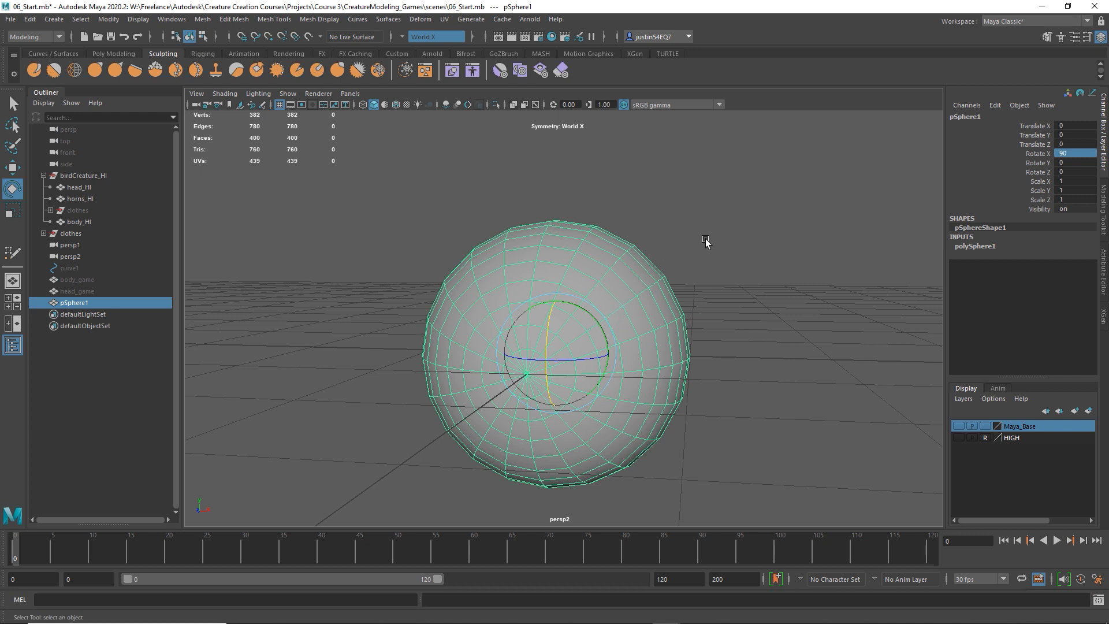
- Reduce the sphere's height subdivisions to give it fewer, wider face rings, and deselect it
click(977, 251)
scroll(878, 275, up, 5)
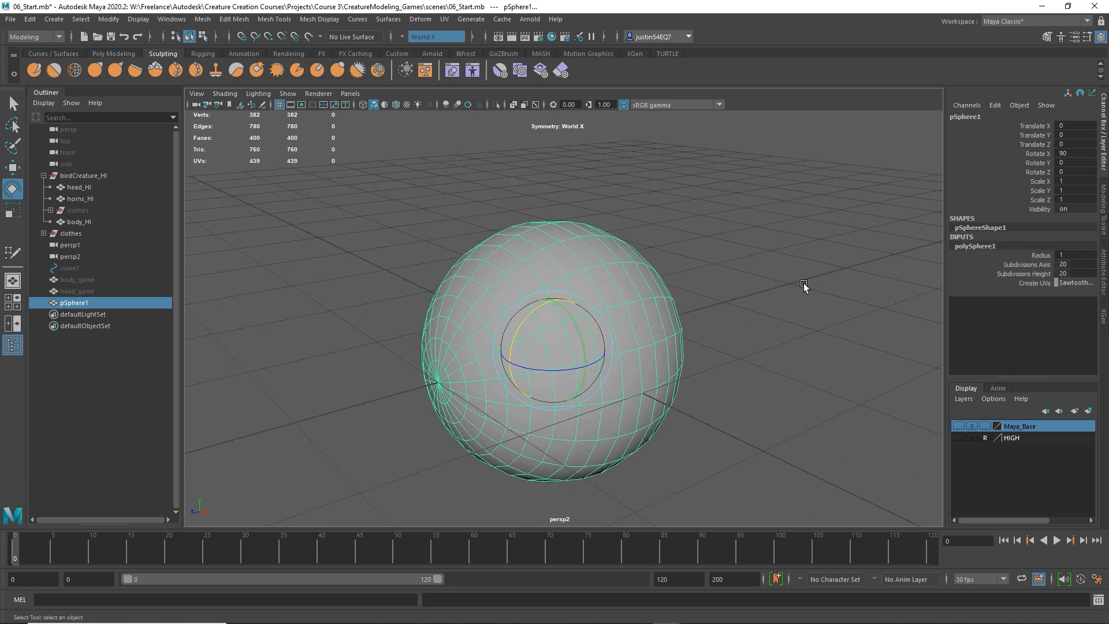
scroll(752, 345, down, 3)
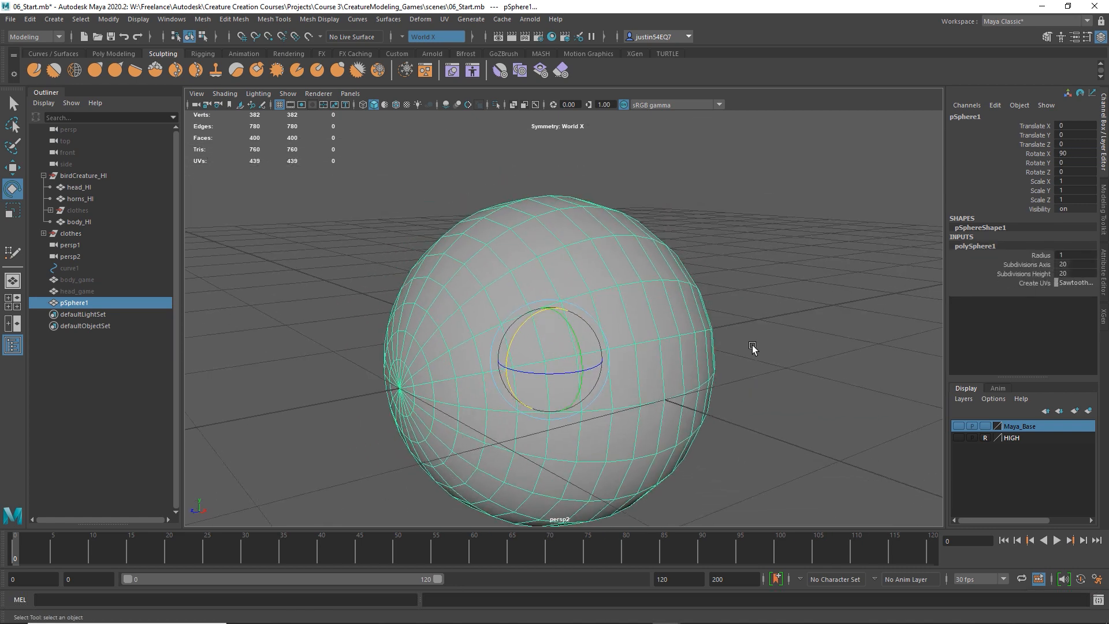
alt+drag(722, 327, 502, 310)
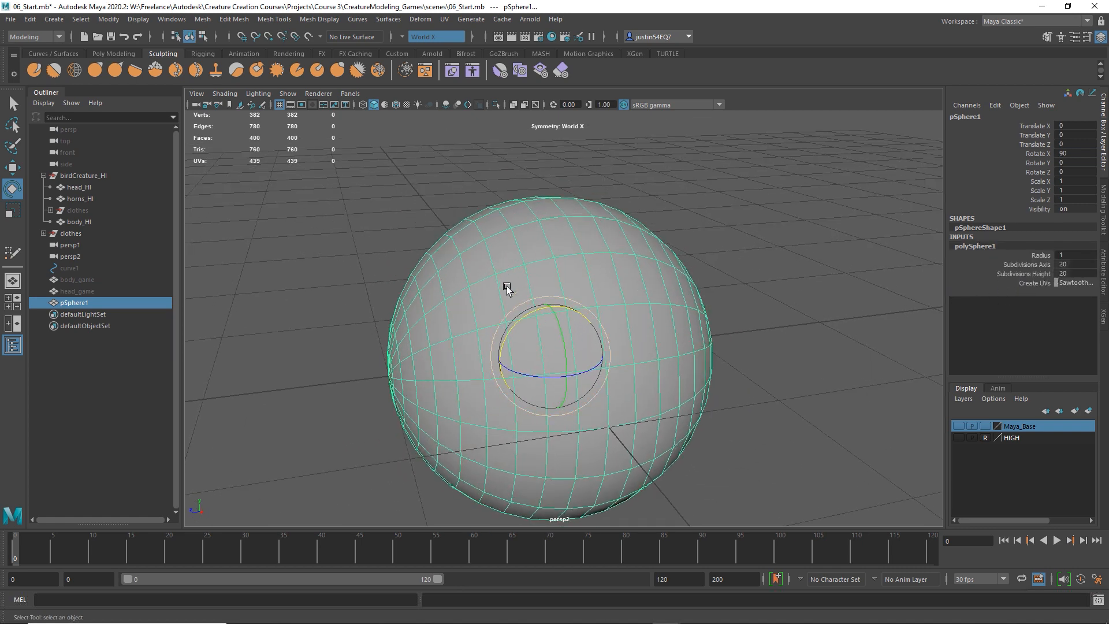
click(1023, 273)
middle_drag(878, 292, 806, 296)
alt+drag(784, 335, 749, 352)
click(795, 358)
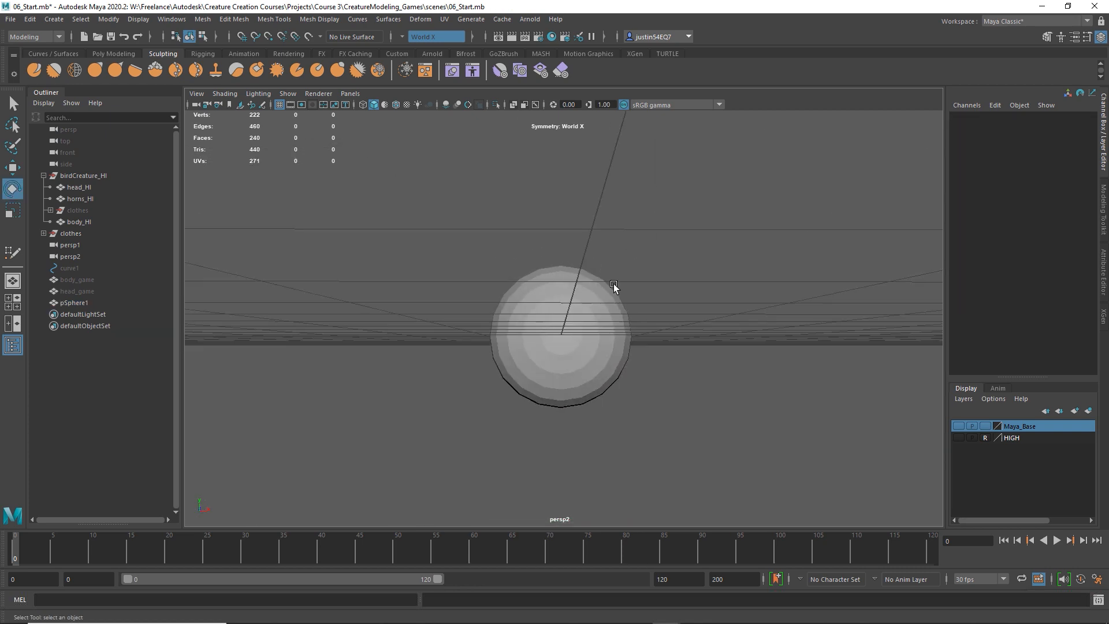
- Apply Soften Edge to the whole sphere so its faceted surface shades smoothly
alt+drag(643, 319, 589, 314)
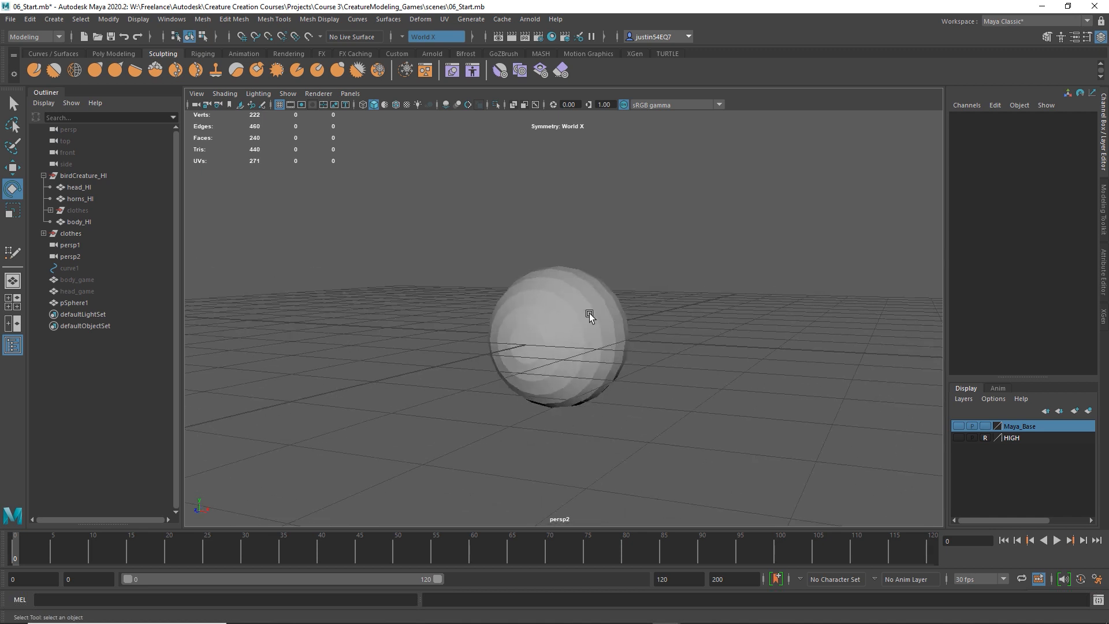
click(590, 314)
click(322, 20)
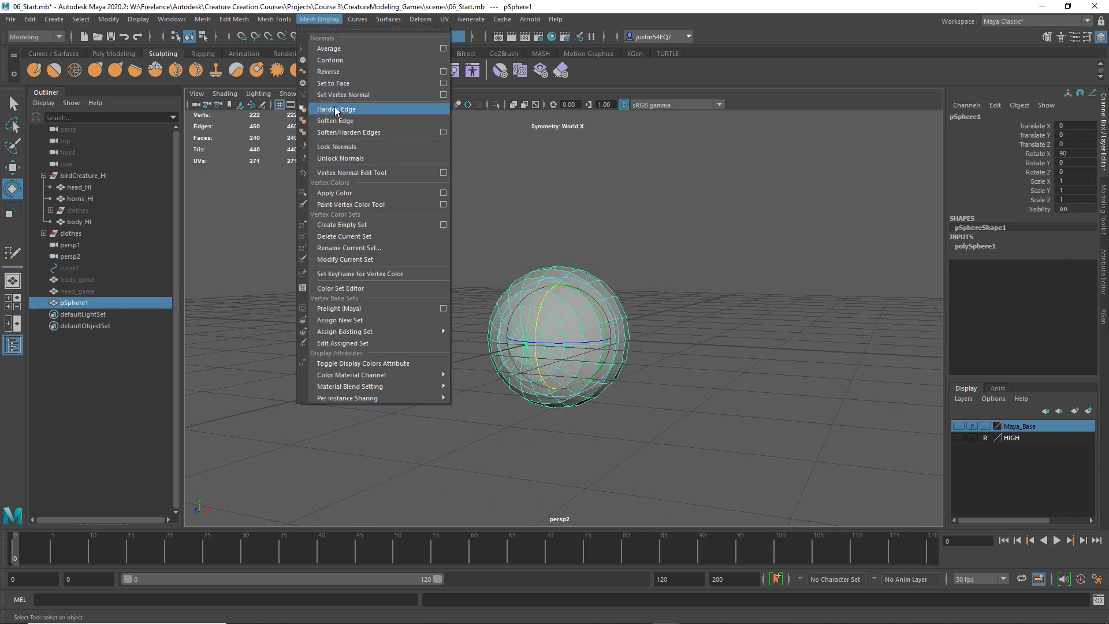
click(370, 112)
click(708, 252)
alt+drag(708, 252, 645, 346)
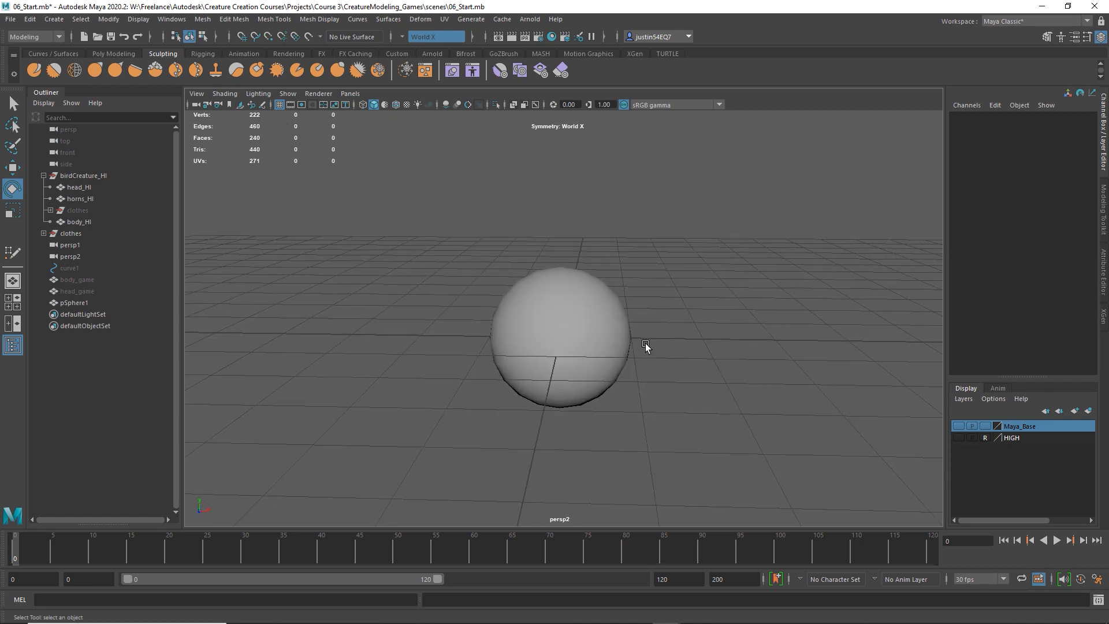
alt+right_drag(646, 345, 773, 349)
- Duplicate pSphere1 in place to create a second eye sphere
click(586, 306)
alt+drag(717, 347, 655, 335)
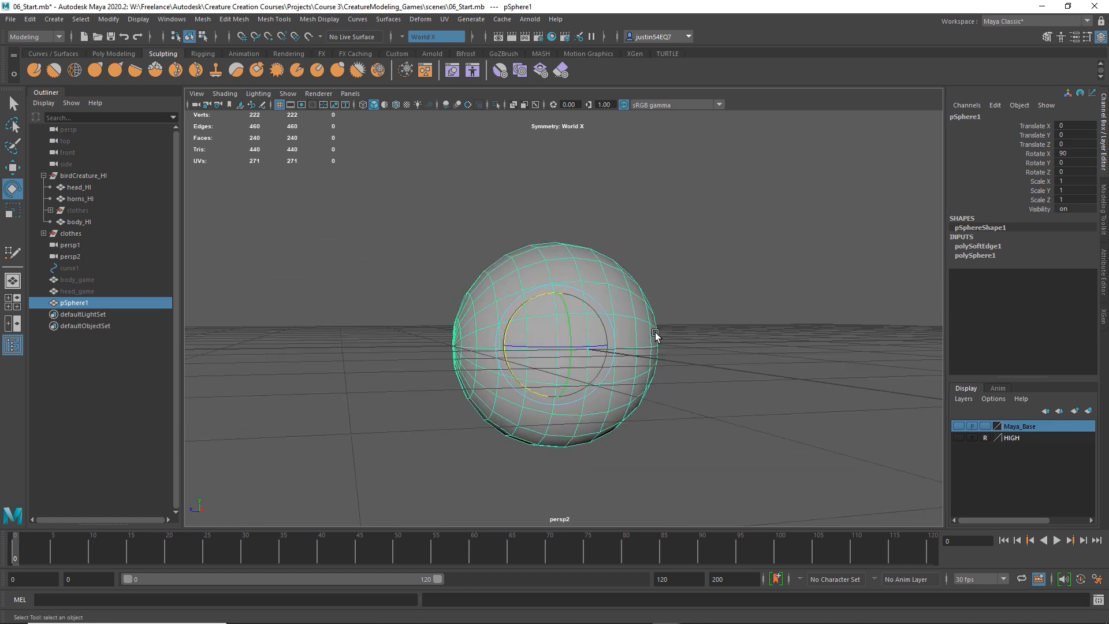
alt+drag(596, 316, 607, 322)
alt+right_drag(607, 321, 773, 329)
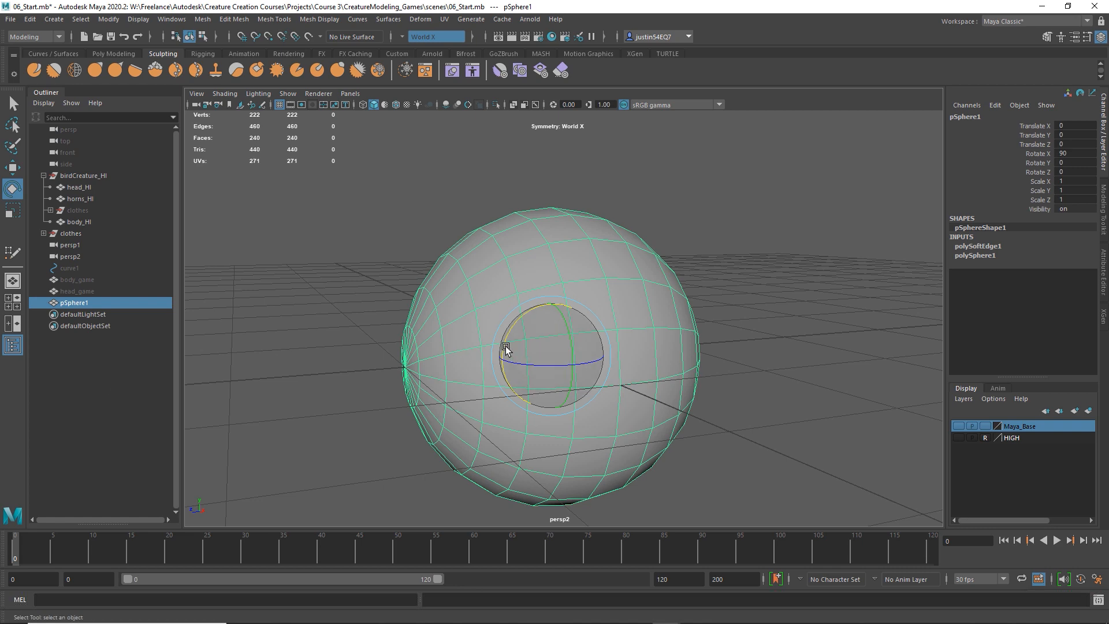
alt+drag(562, 354, 527, 352)
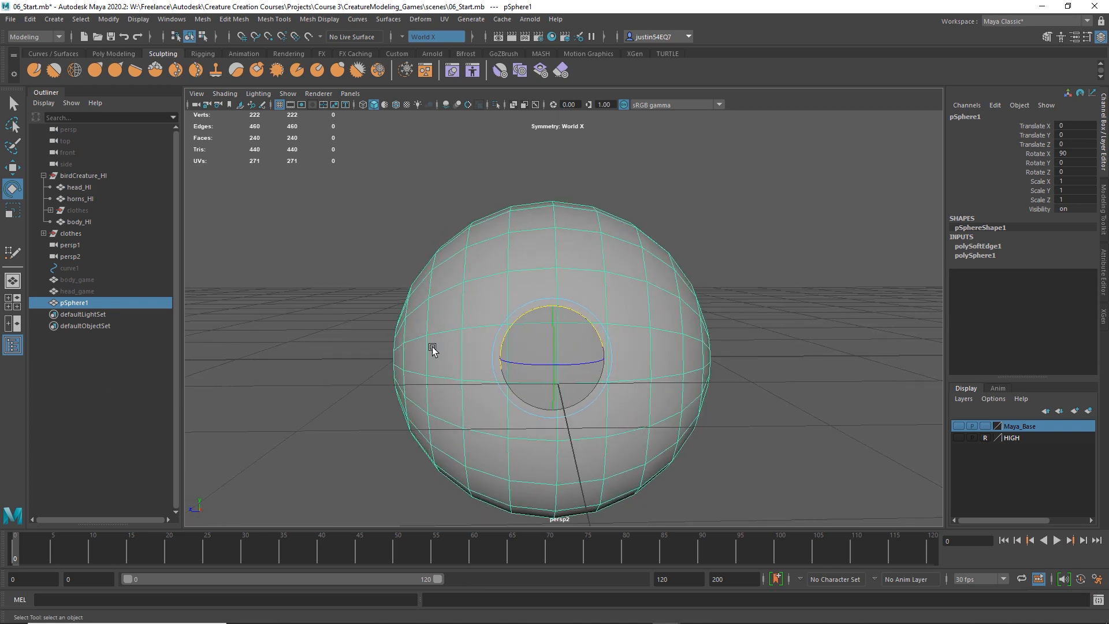
click(123, 381)
click(72, 302)
alt+drag(329, 350, 472, 358)
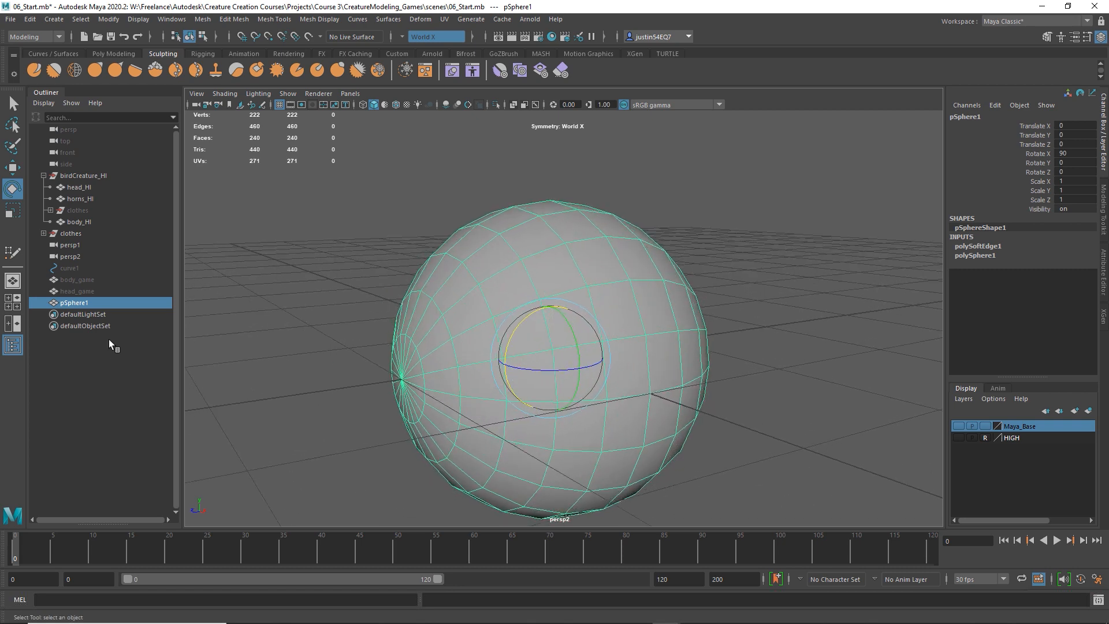
key(ctrl+d)
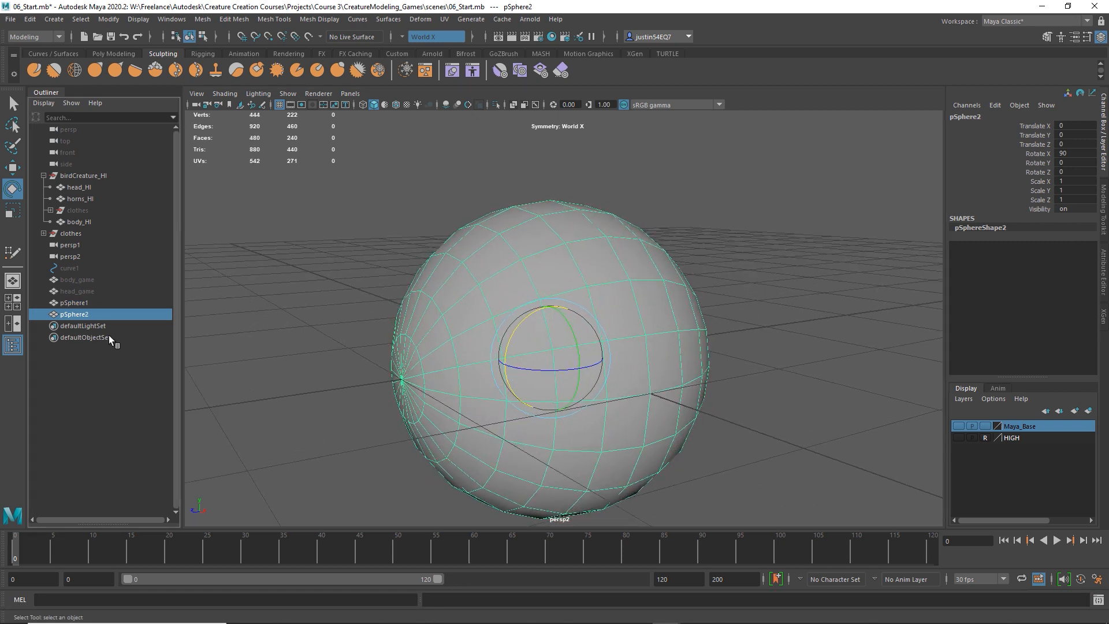
- Scale the original sphere, pSphere1, up uniformly to about 1.017 so it slightly encloses the duplicate
click(79, 303)
scroll(527, 388, up, 3)
key(r)
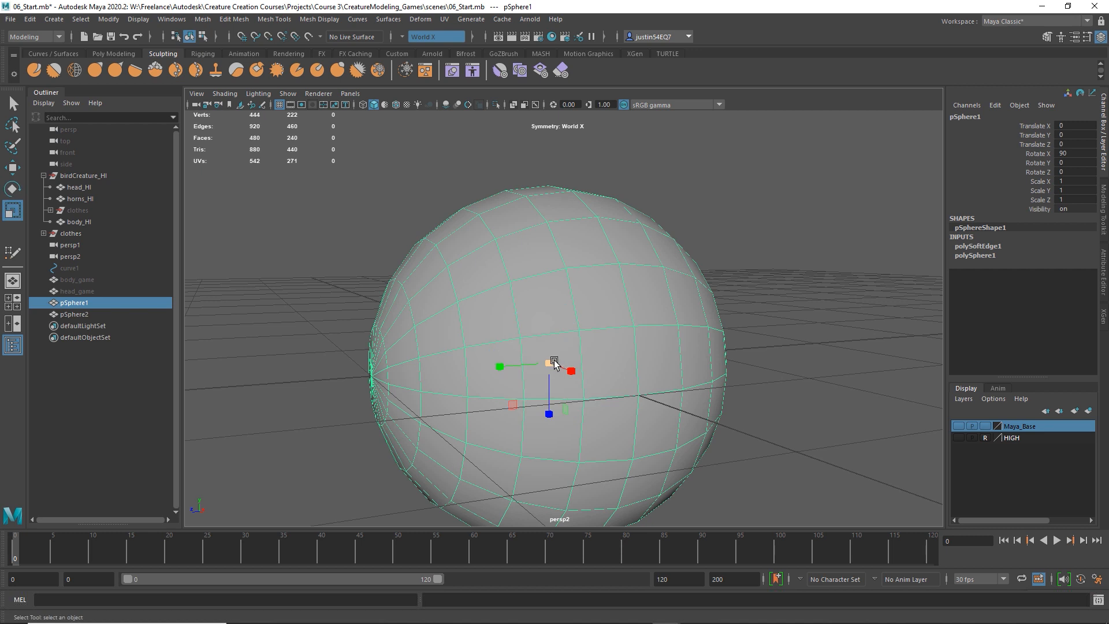
drag(549, 364, 556, 368)
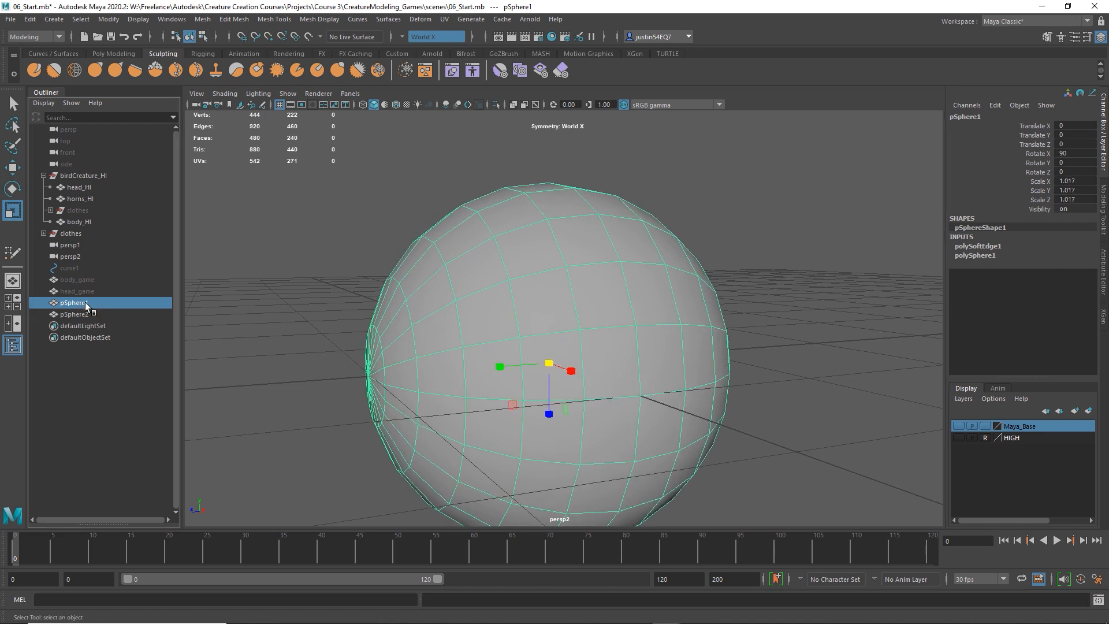
- Rename the enlarged sphere eye_outer and hide it
double_click(85, 303)
text(eye)
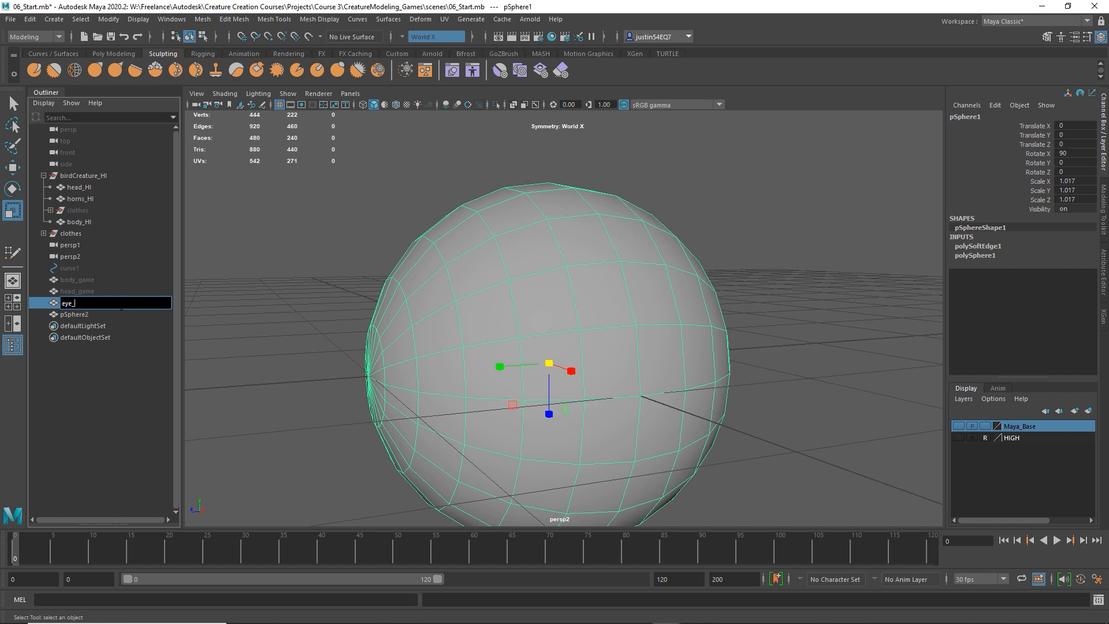
text(_outer)
key(Return)
key(ctrl+h)
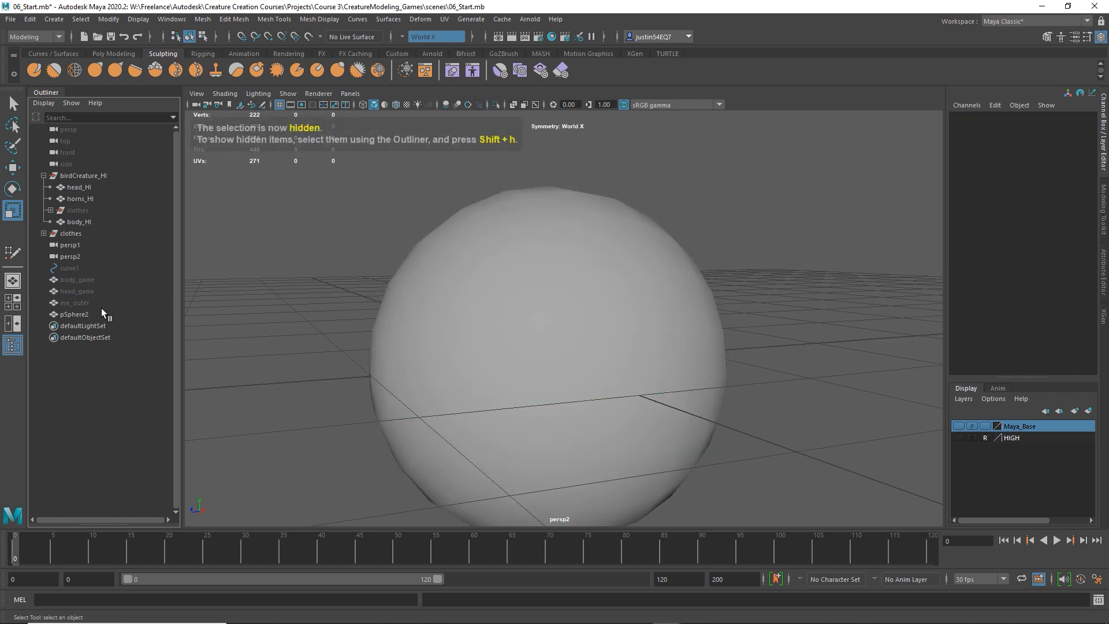
- Select the inner sphere, pSphere2, and switch it to vertex component mode
click(487, 387)
alt+drag(487, 387, 495, 364)
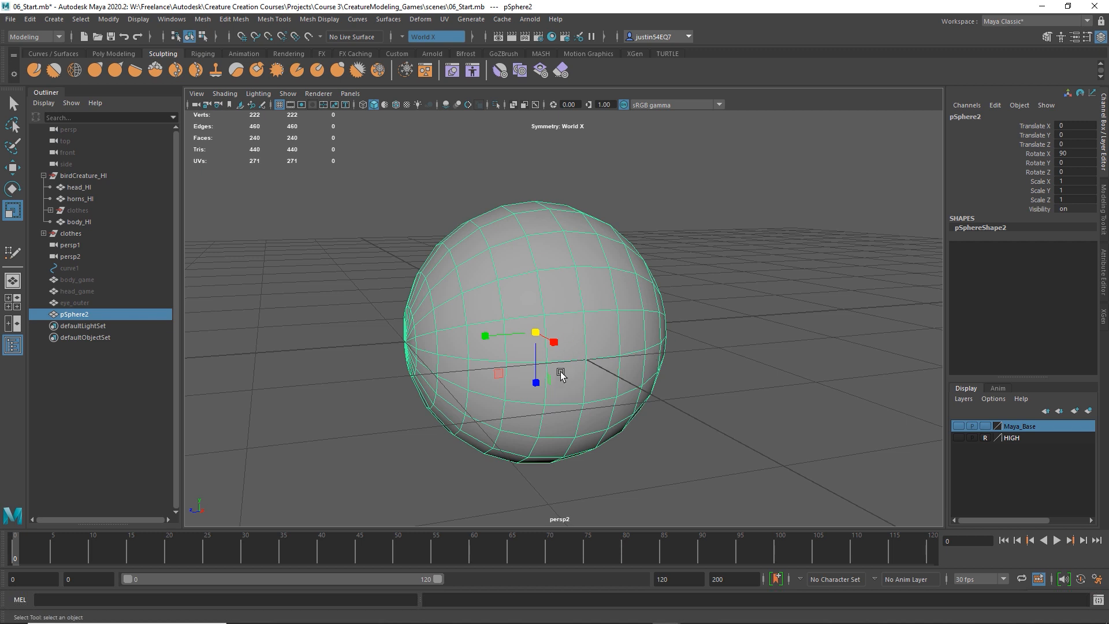
alt+drag(508, 359, 526, 359)
alt+drag(484, 268, 508, 299)
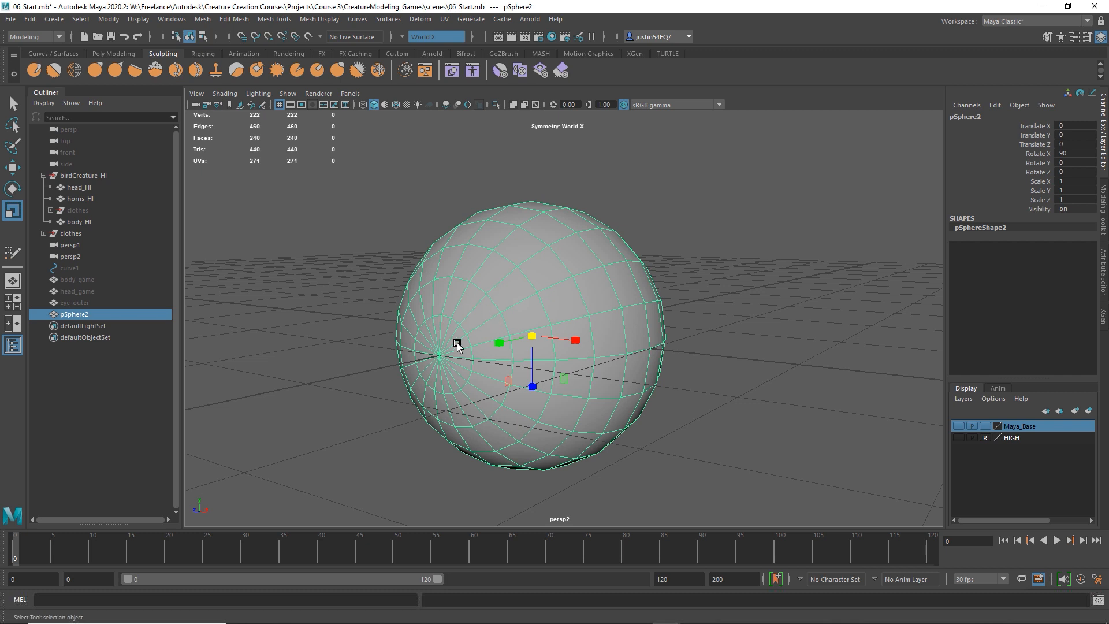
alt+drag(483, 318, 481, 341)
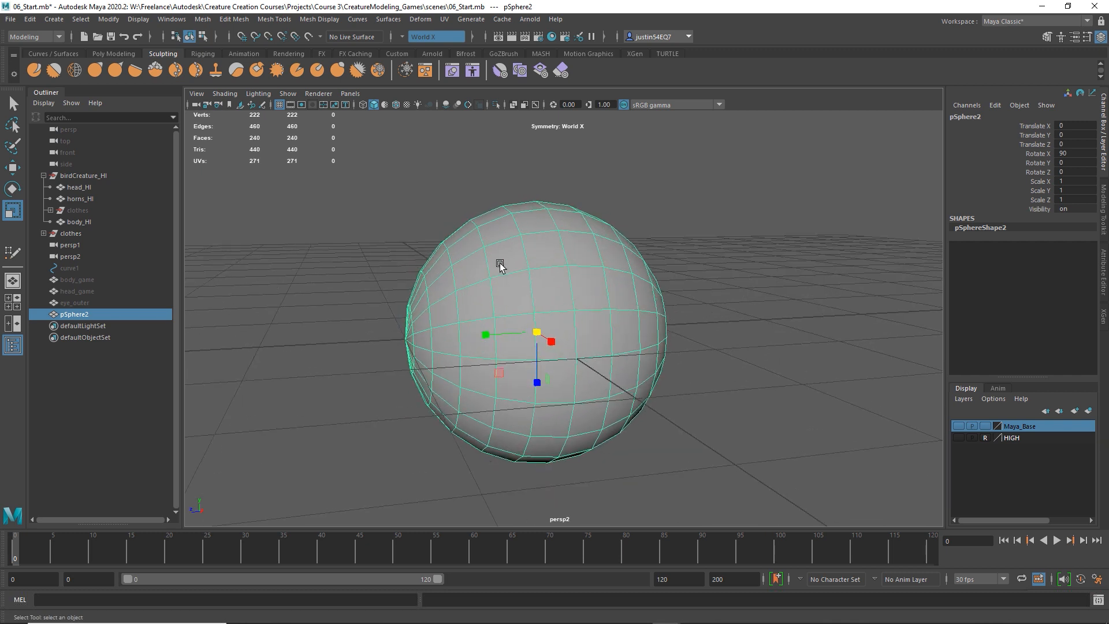
alt+drag(513, 317, 515, 341)
right_drag(509, 300, 442, 303)
- Frame the inner sphere in a maximized side view and hide the overlapping camera wireframe
key(space)
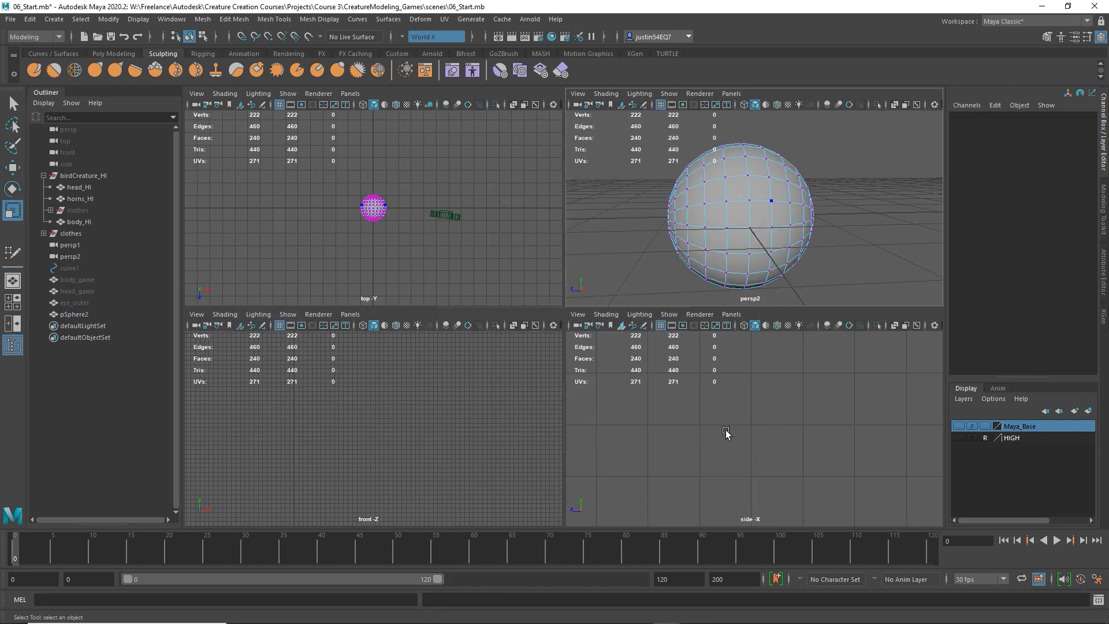
key(f)
key(space)
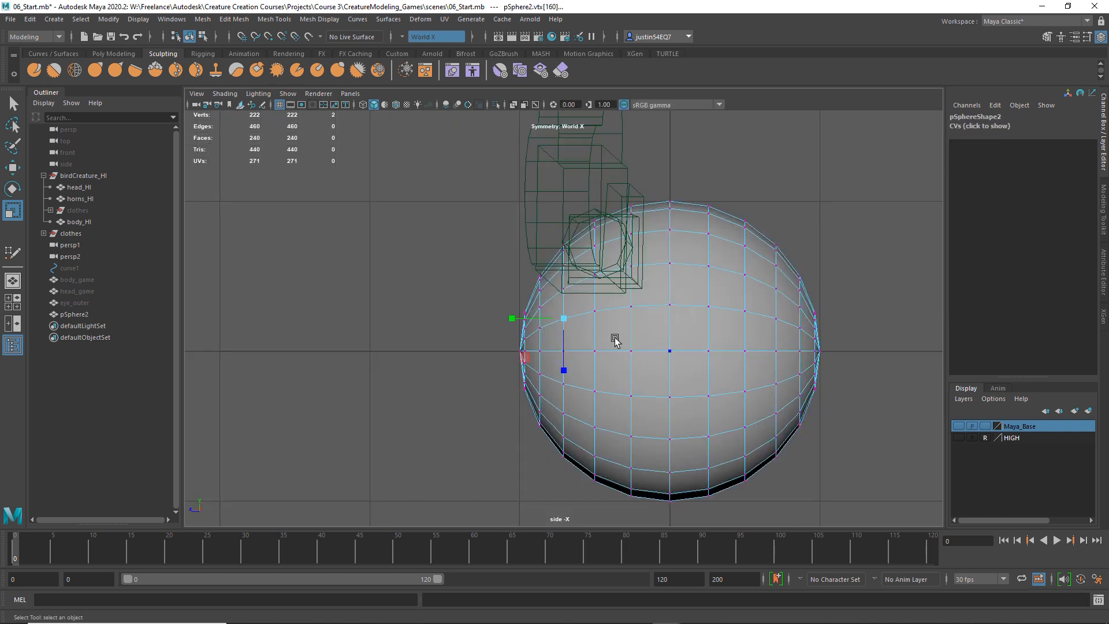
click(288, 93)
- Move progressively smaller groups of front vertex rings inward along the depth axis to flatten the front of the inner sphere
drag(489, 172, 608, 510)
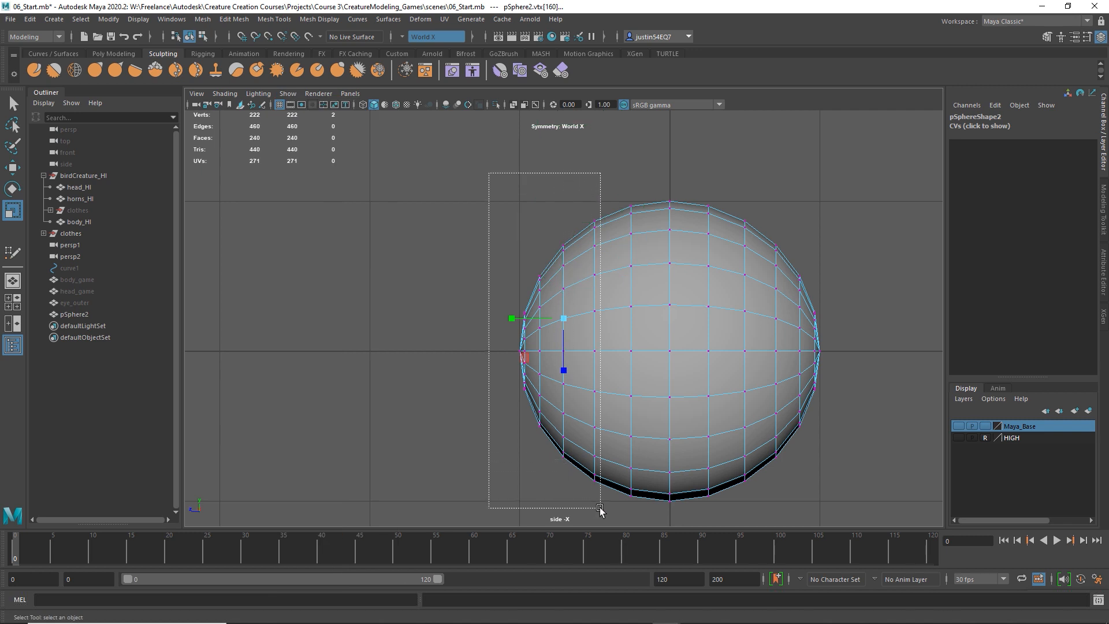
key(w)
drag(499, 351, 512, 351)
drag(585, 233, 484, 495)
drag(501, 352, 514, 350)
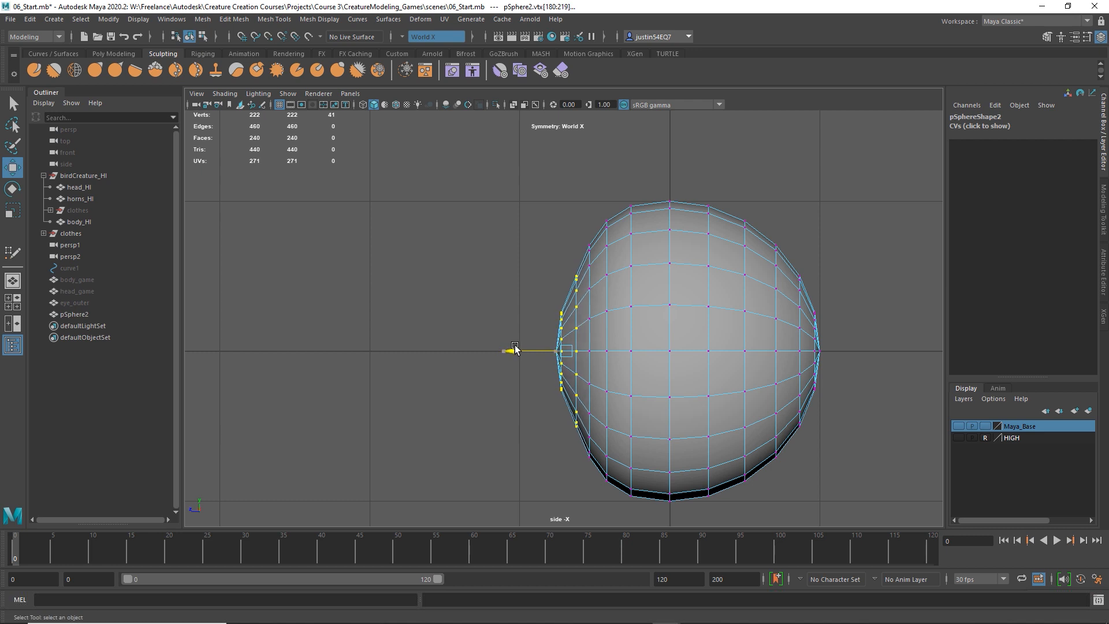
scroll(515, 349, up, 3)
drag(513, 283, 569, 439)
drag(517, 359, 527, 360)
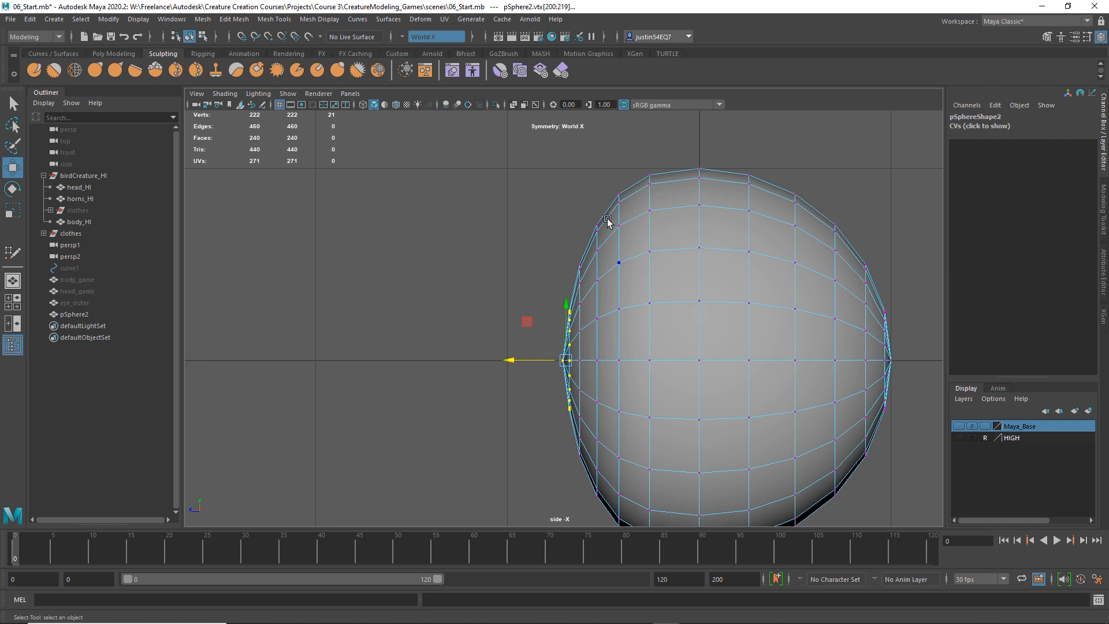
- Move the front four vertex rings and the pole of the inner sphere slightly further inward together
drag(615, 192, 500, 523)
scroll(607, 421, down, 3)
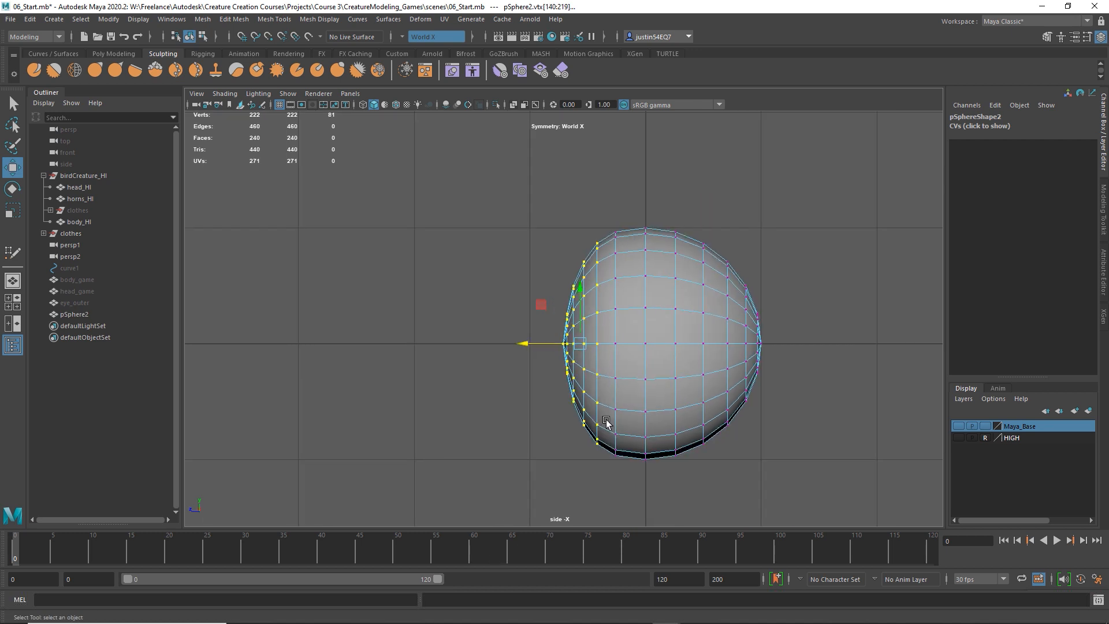
scroll(604, 415, up, 4)
drag(540, 366, 557, 366)
click(635, 386)
- Return to the perspective view and select the triangular faces around the inner sphere's front pole
key(space)
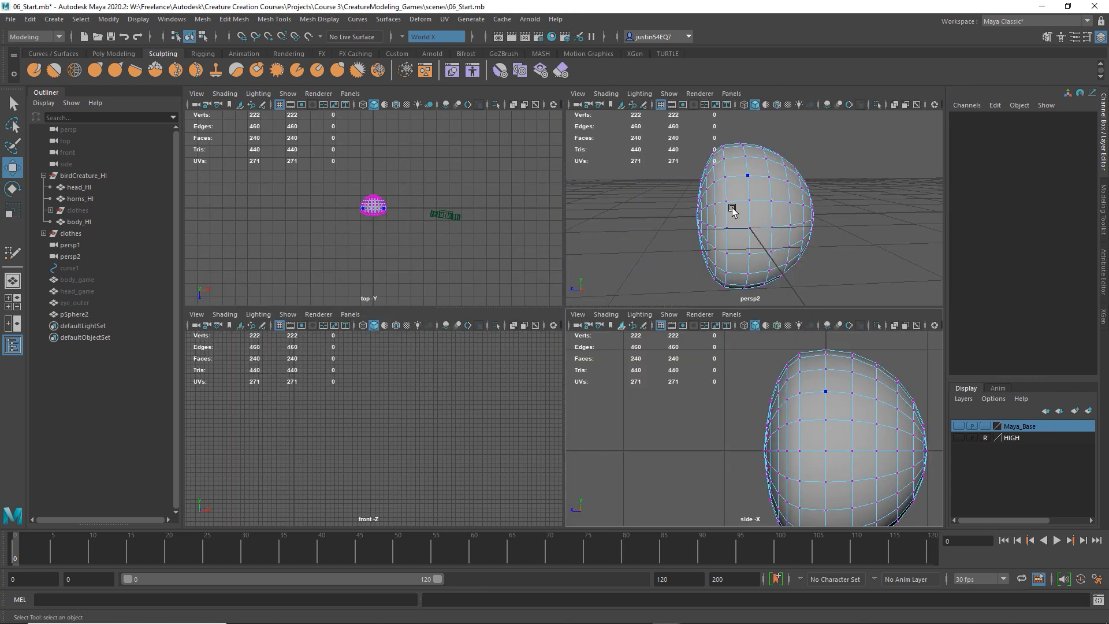
key(space)
alt+drag(502, 315, 520, 355)
scroll(508, 341, up, 3)
right_drag(496, 325, 515, 347)
alt+drag(517, 345, 465, 384)
alt+drag(580, 300, 578, 404)
- Turn symmetry off and scale the selected front pole faces up uniformly to widen the iris disc
key(r)
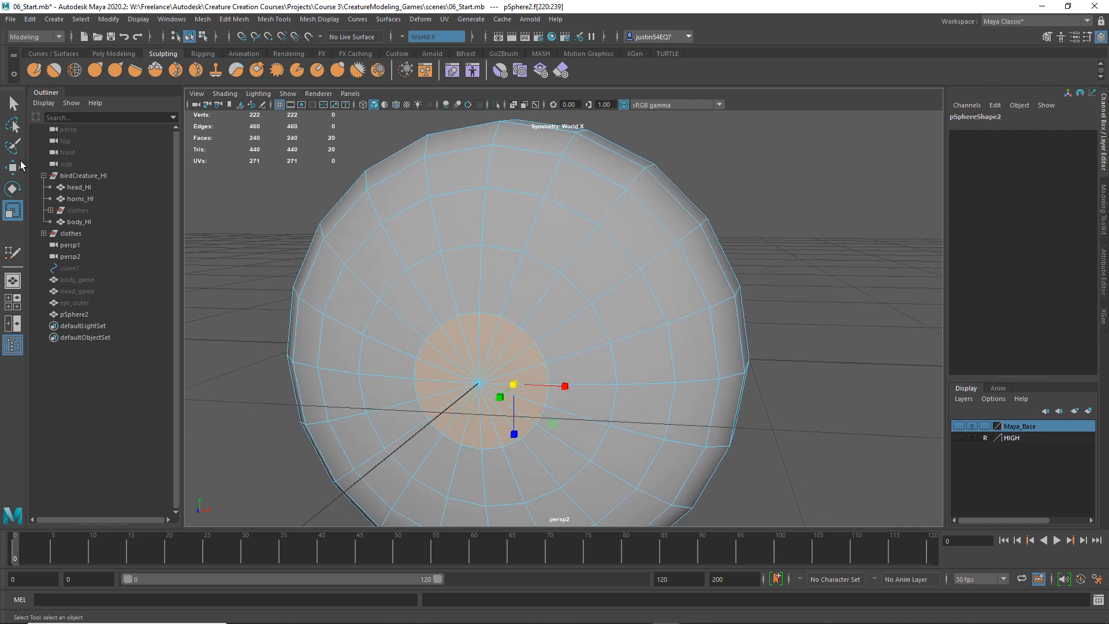
double_click(13, 209)
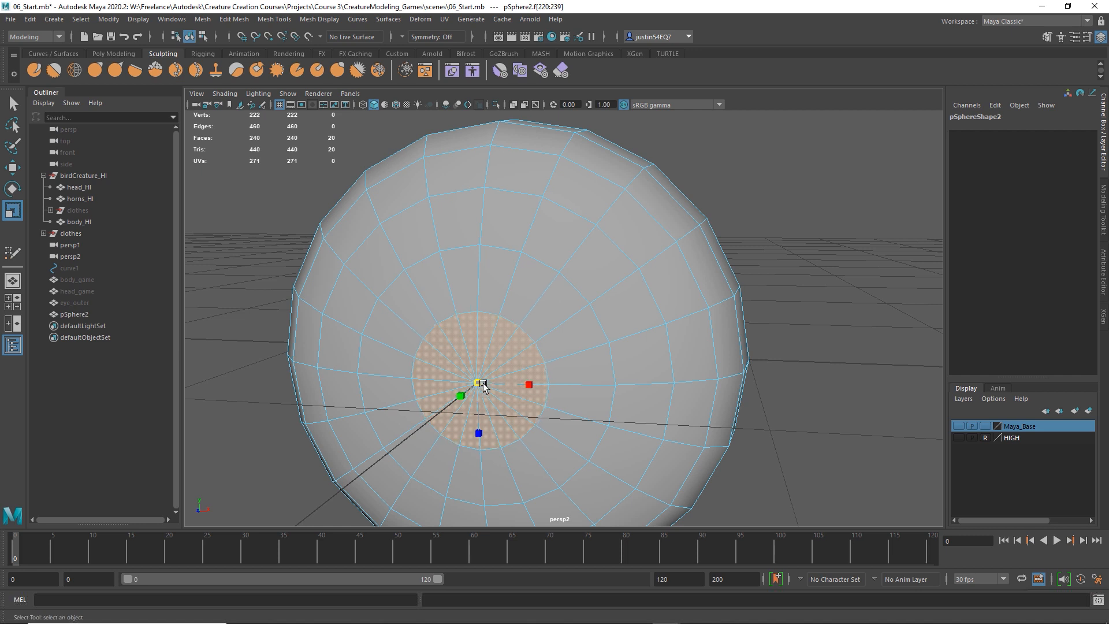
drag(503, 387, 527, 388)
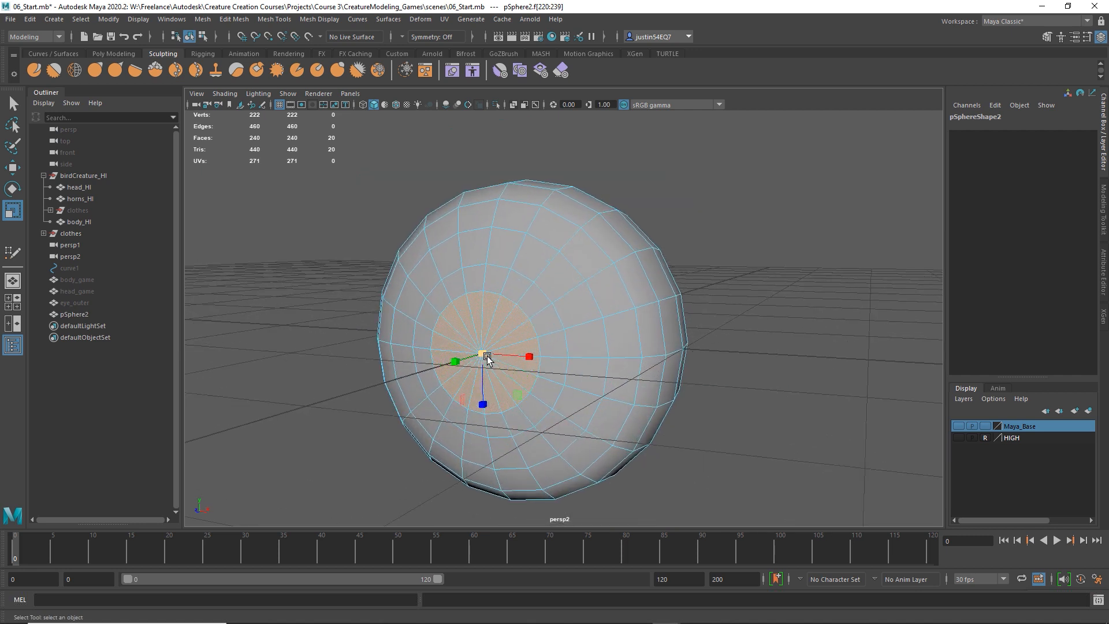
drag(492, 354, 415, 383)
- Flatten the selected iris faces along the depth axis and extract them from the inner sphere as a separate piece
key(w)
alt+drag(493, 388, 527, 378)
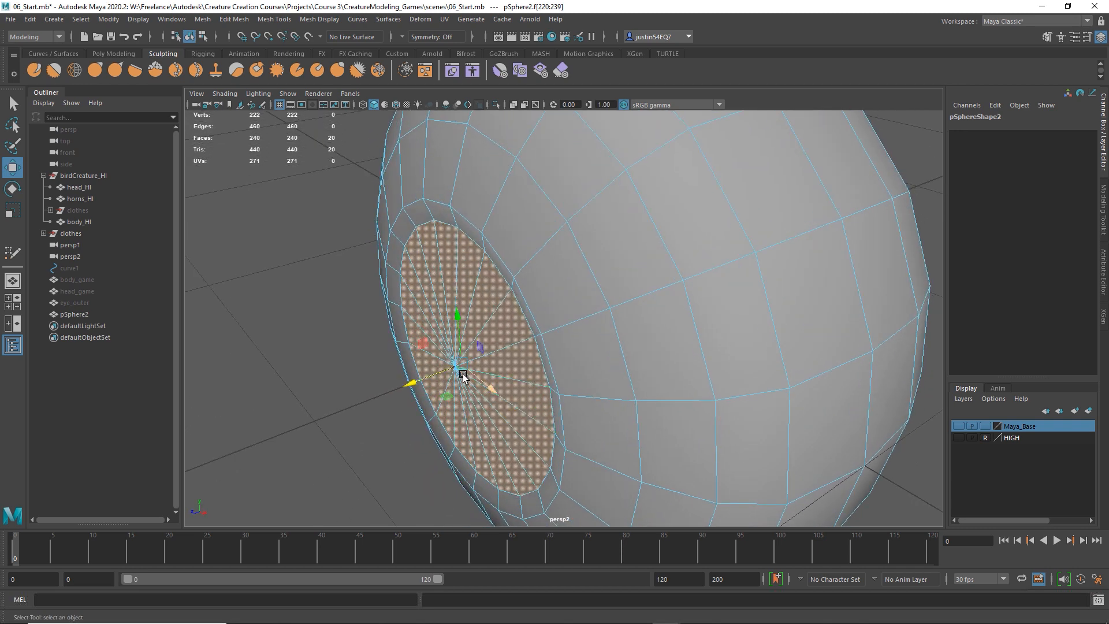
key(r)
drag(416, 384, 528, 356)
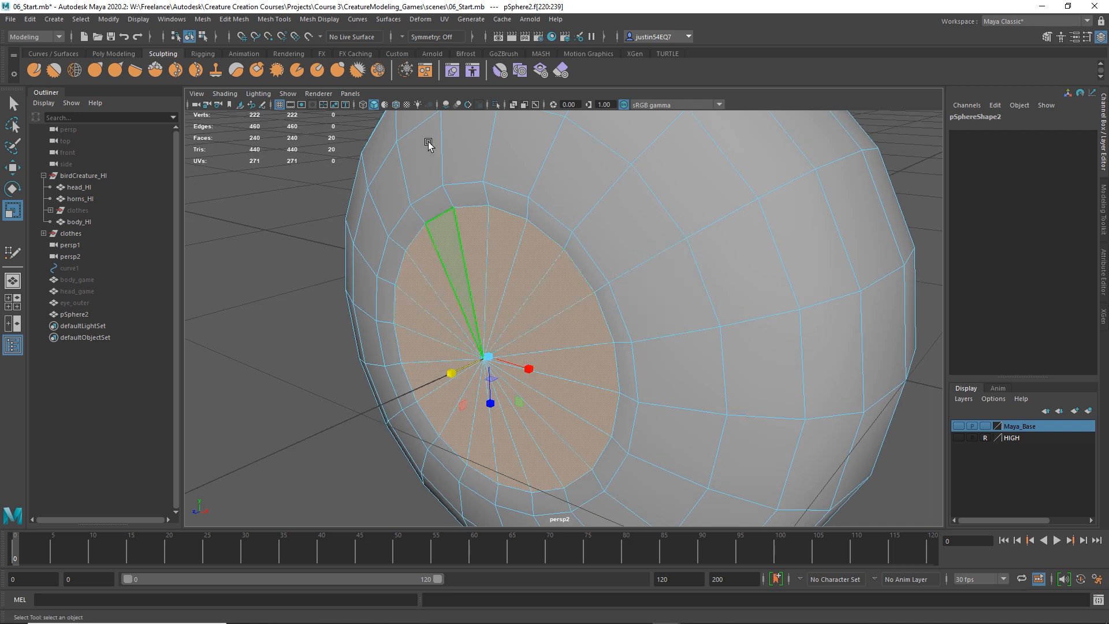
click(234, 19)
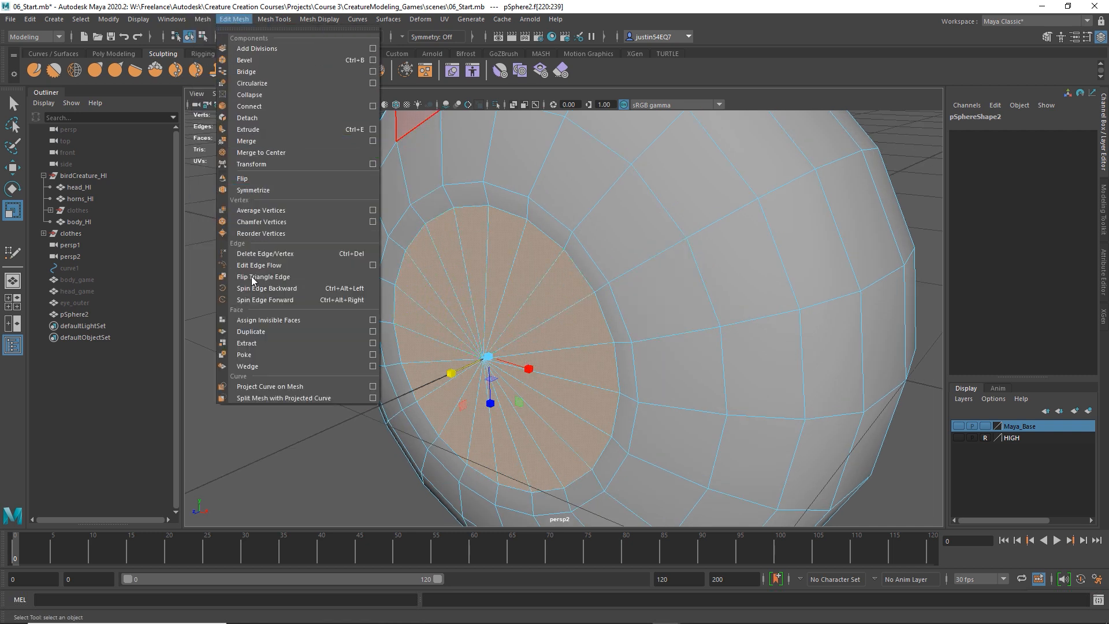
click(254, 341)
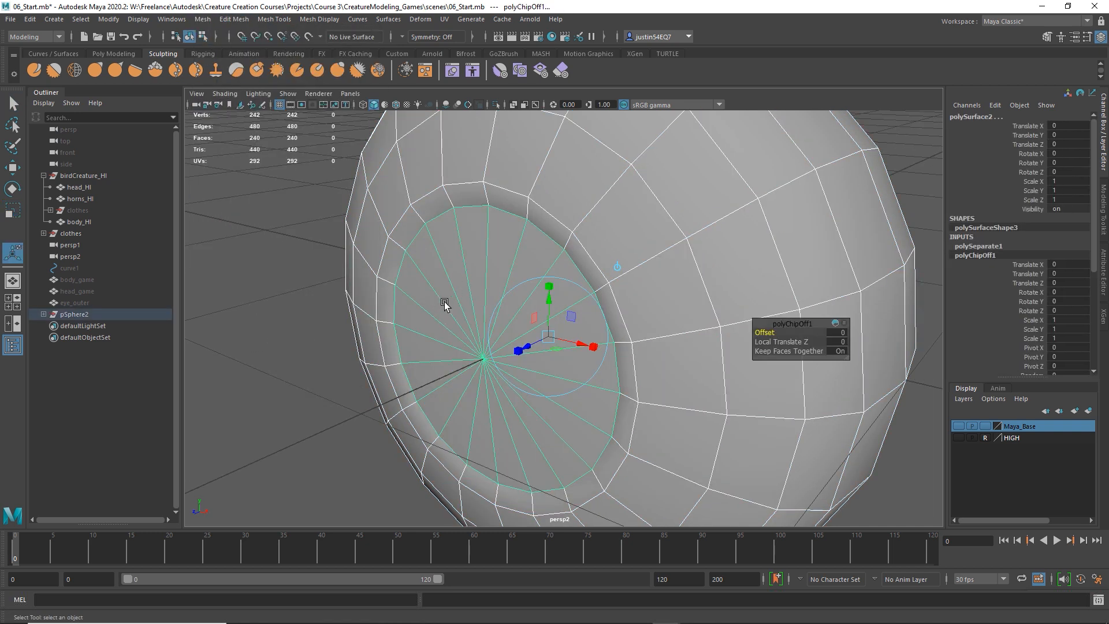
- Select only the extracted iris disc and center its pivot
click(481, 320)
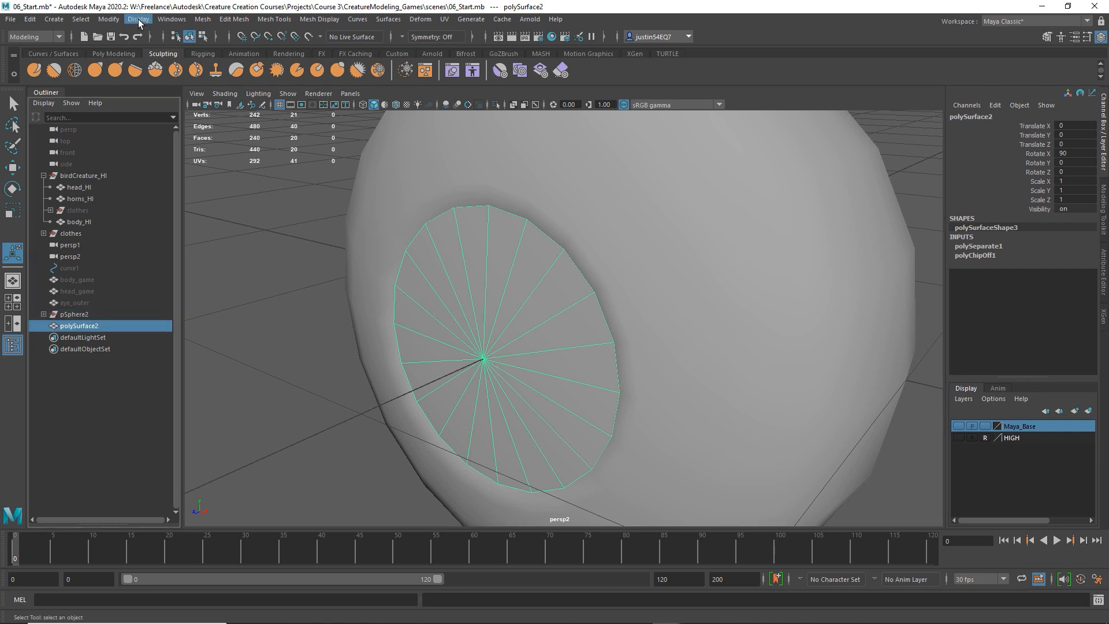
click(112, 22)
click(131, 105)
- Flatten the iris disc along its local Y axis to a scale of about -0.01
alt+drag(421, 268, 567, 379)
key(e)
key(r)
alt+drag(467, 371, 412, 340)
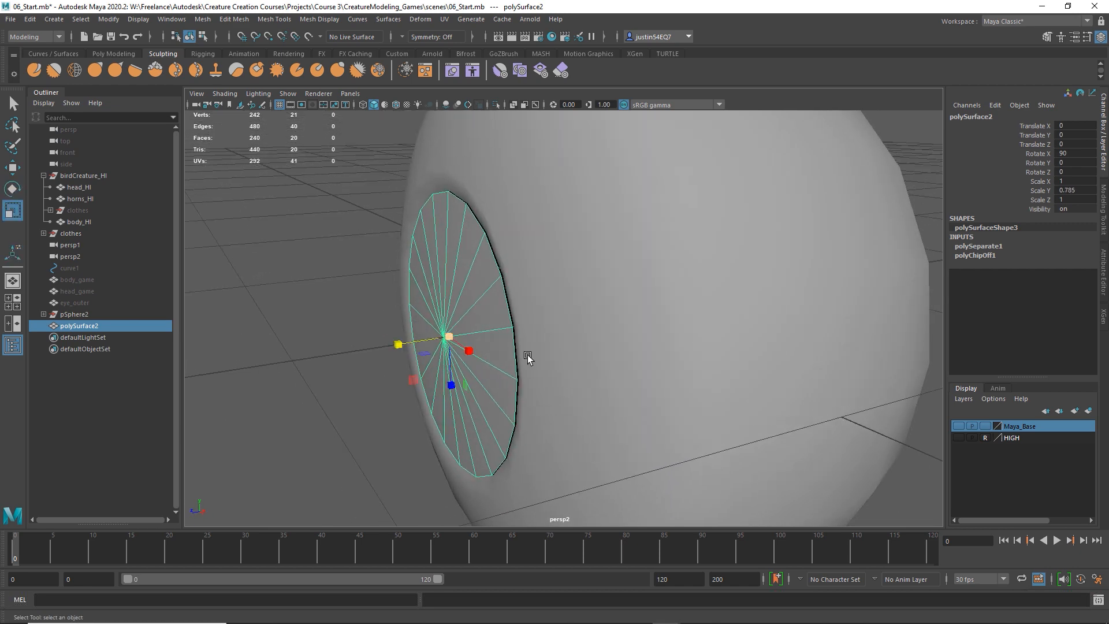
key(space)
key(space)
scroll(642, 421, up, 5)
drag(645, 431, 641, 434)
alt+drag(779, 456, 751, 451)
key(space)
key(space)
- Move the flat iris disc to about -0.046 in Z and enlarge its X and Z scale to about 1.155
alt+drag(508, 376, 493, 373)
key(w)
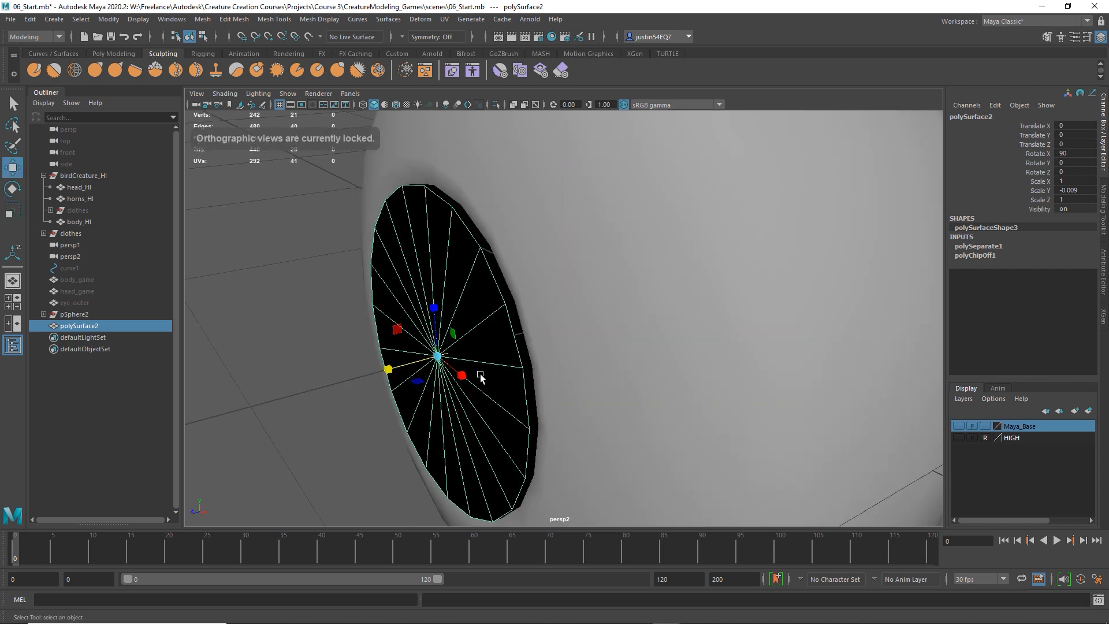
drag(378, 375, 507, 363)
key(r)
- Unparent the eyeball with the iris opening from the pSphere2 group
click(645, 385)
alt+drag(646, 385, 630, 353)
scroll(552, 373, down, 3)
scroll(629, 352, down, 3)
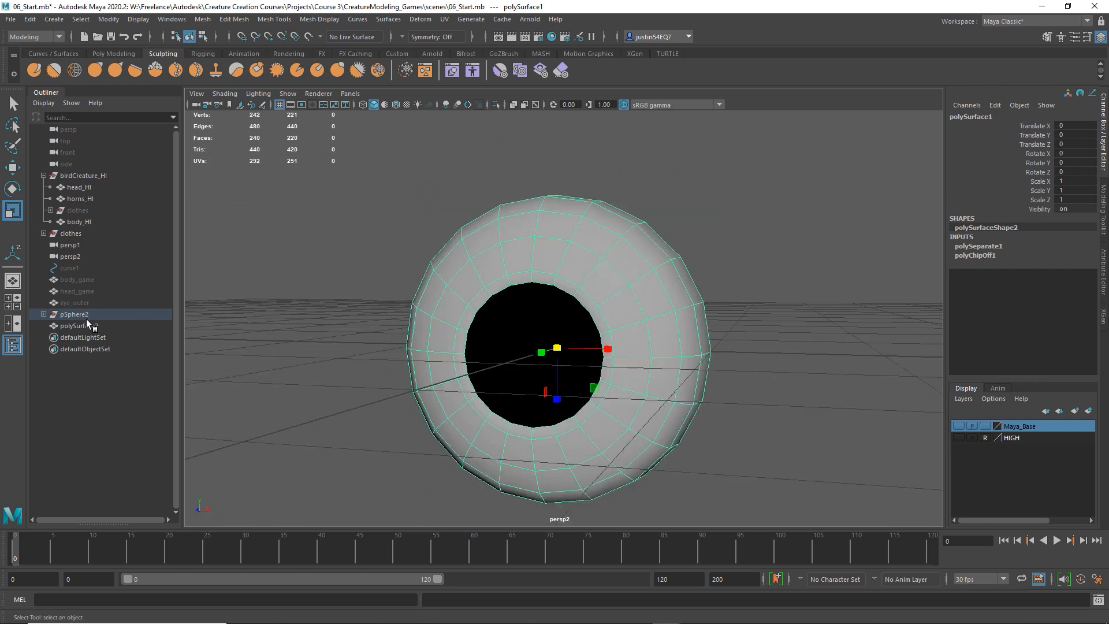
key(shift+p)
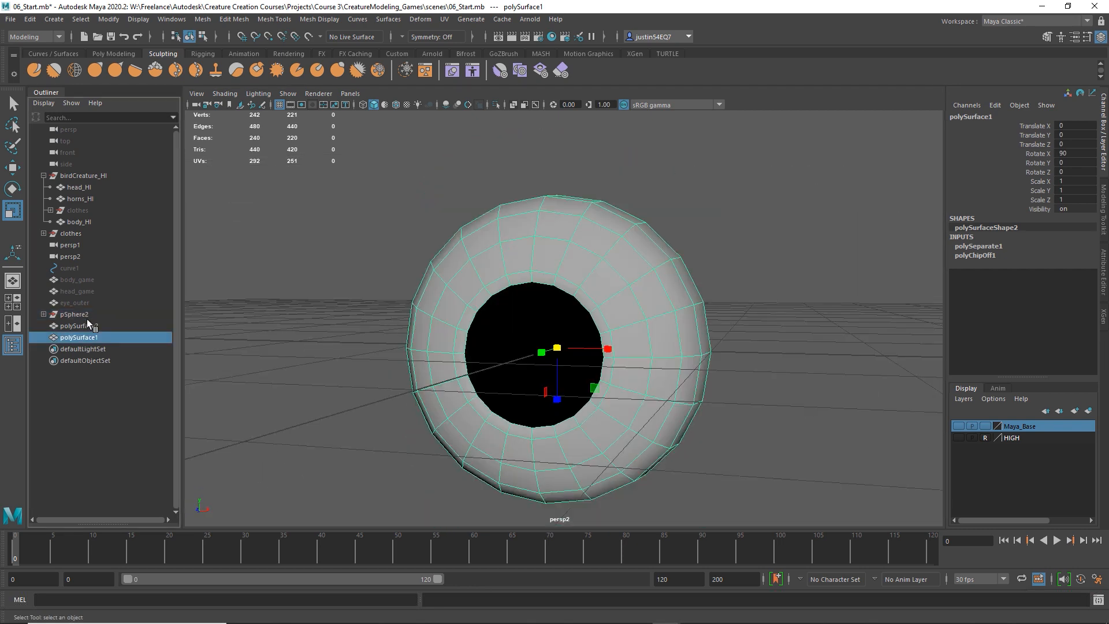
- Delete the construction history of the eyeball, the iris disc and eye_outer together
ctrl+click(90, 327)
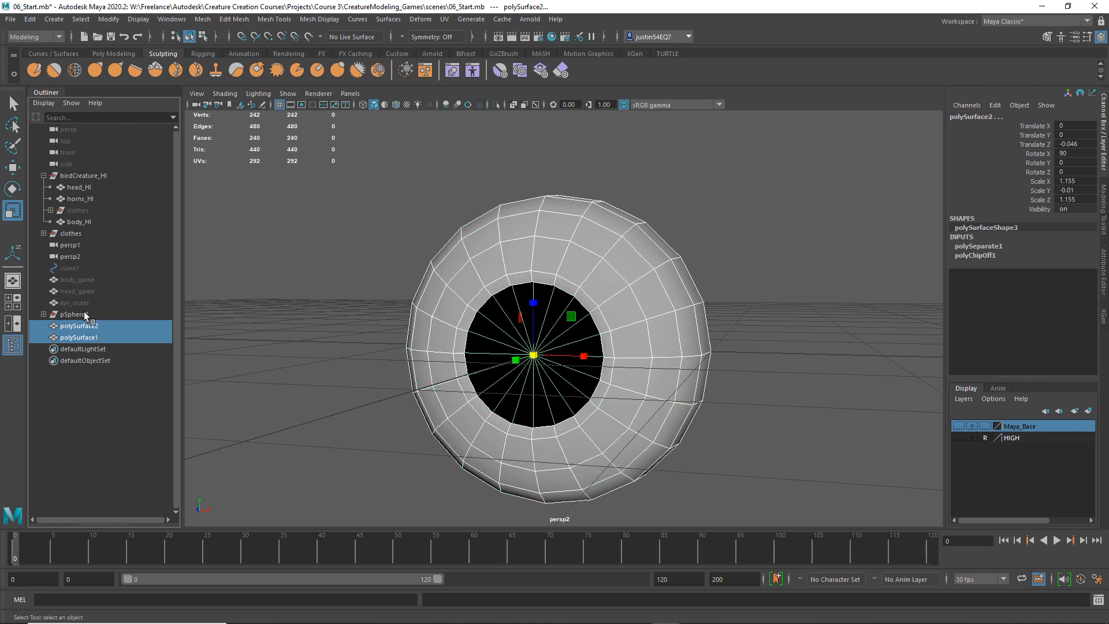
ctrl+click(88, 303)
click(29, 19)
mouse_move(116, 153)
click(231, 159)
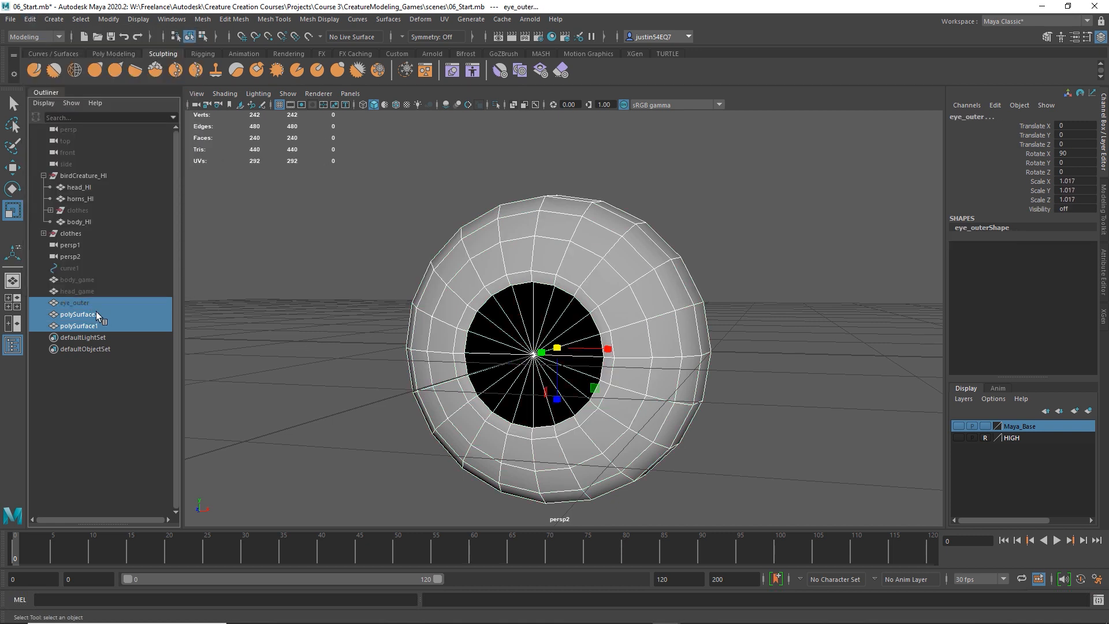
- Group the three eye pieces and name the group eyeGRP
key(ctrl+g)
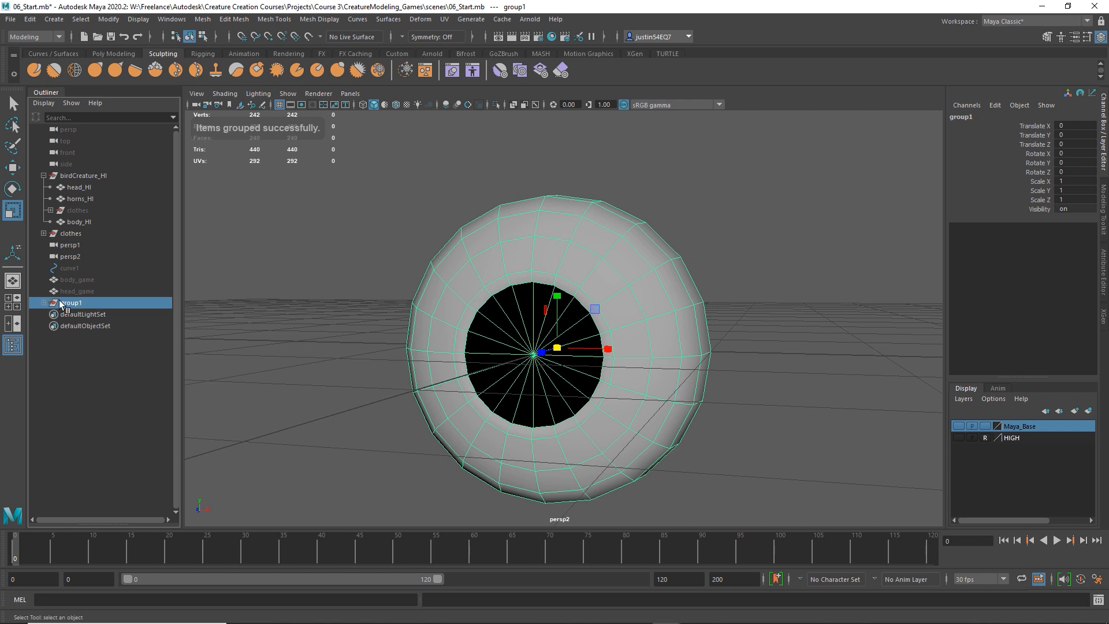
double_click(59, 301)
text(RP)
key(Return)
- Rename the eyeball in eyeGRP as eye_inner and the flat iris disc as eye_pupil
click(80, 314)
double_click(80, 313)
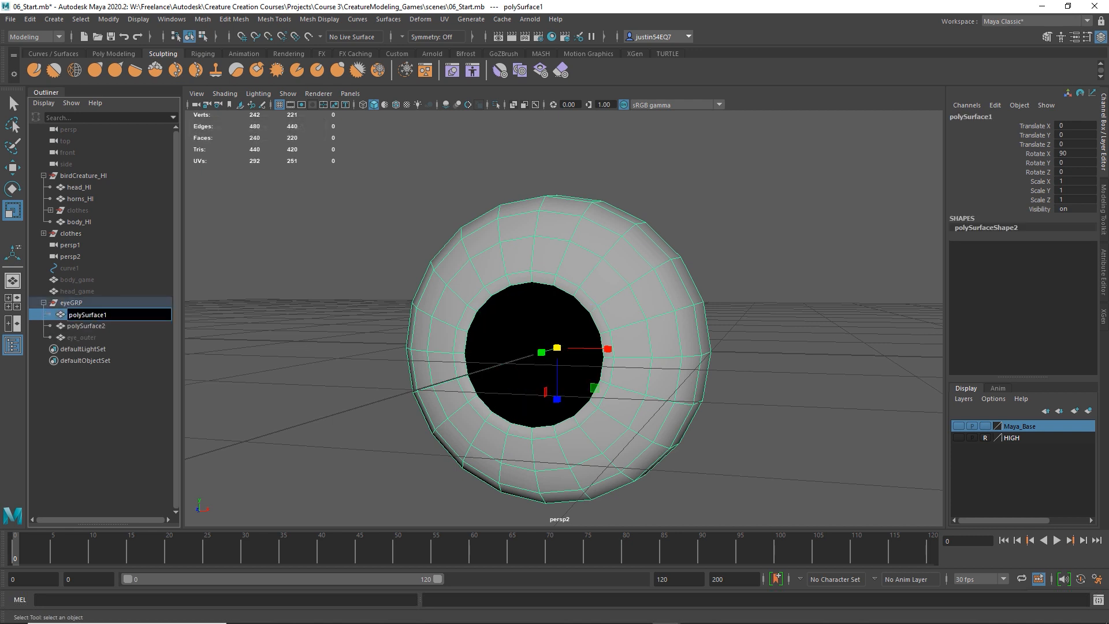
text(eye_inner)
key(Return)
double_click(87, 326)
text(e)
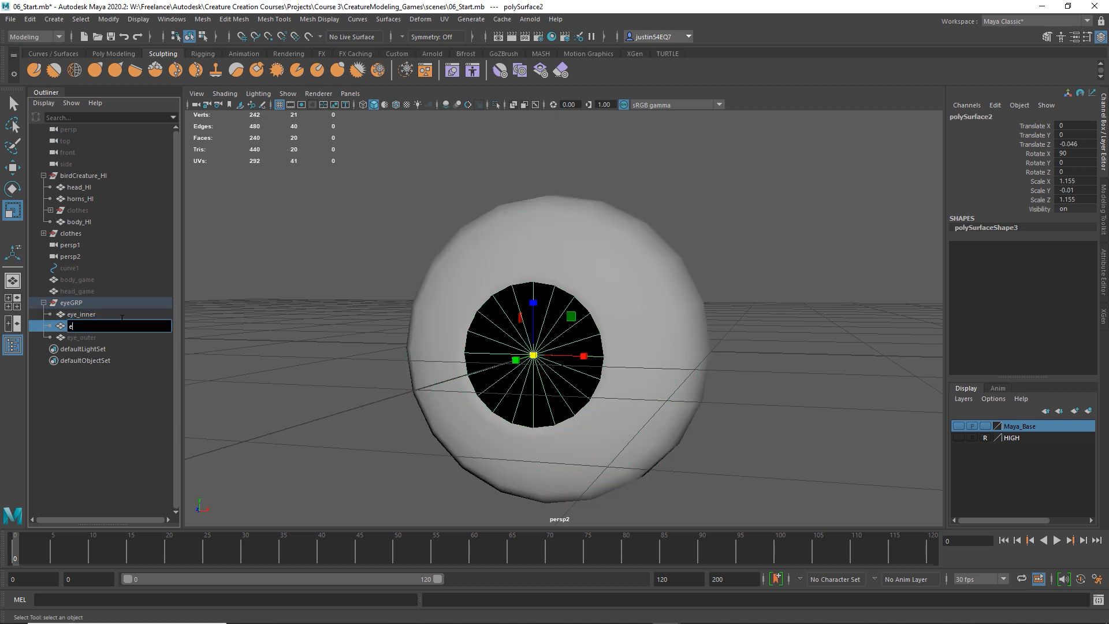
text(ye_pupil)
key(Return)
- Collapse eyeGRP in the outliner and unhide the body_game and head_game meshes
click(147, 337)
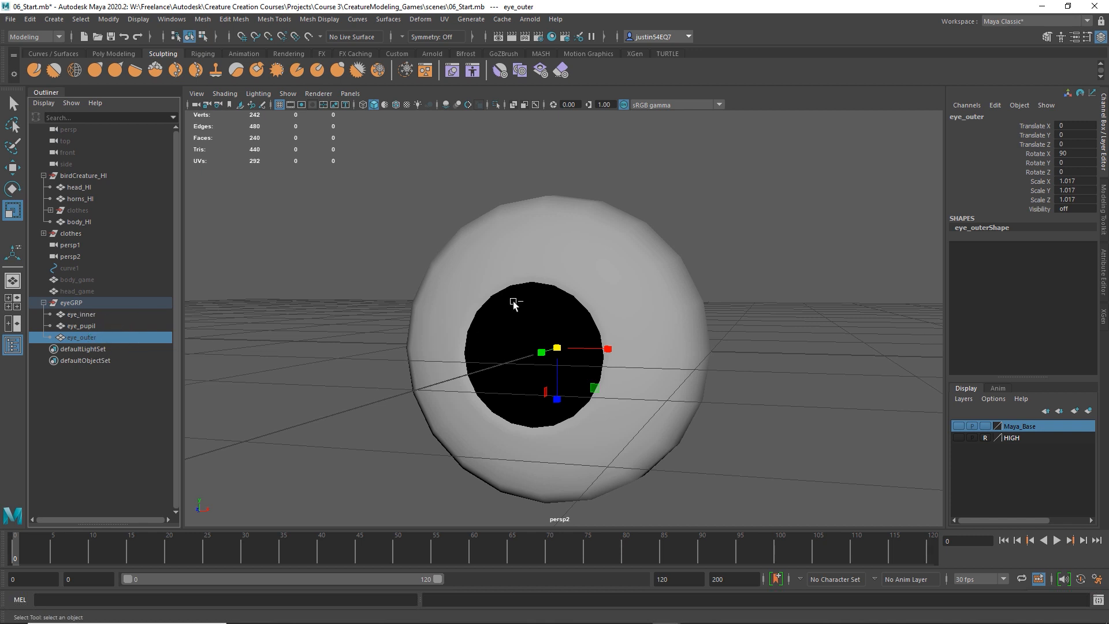
click(44, 302)
click(71, 302)
scroll(543, 402, down, 3)
alt+drag(632, 386, 560, 387)
scroll(559, 387, down, 3)
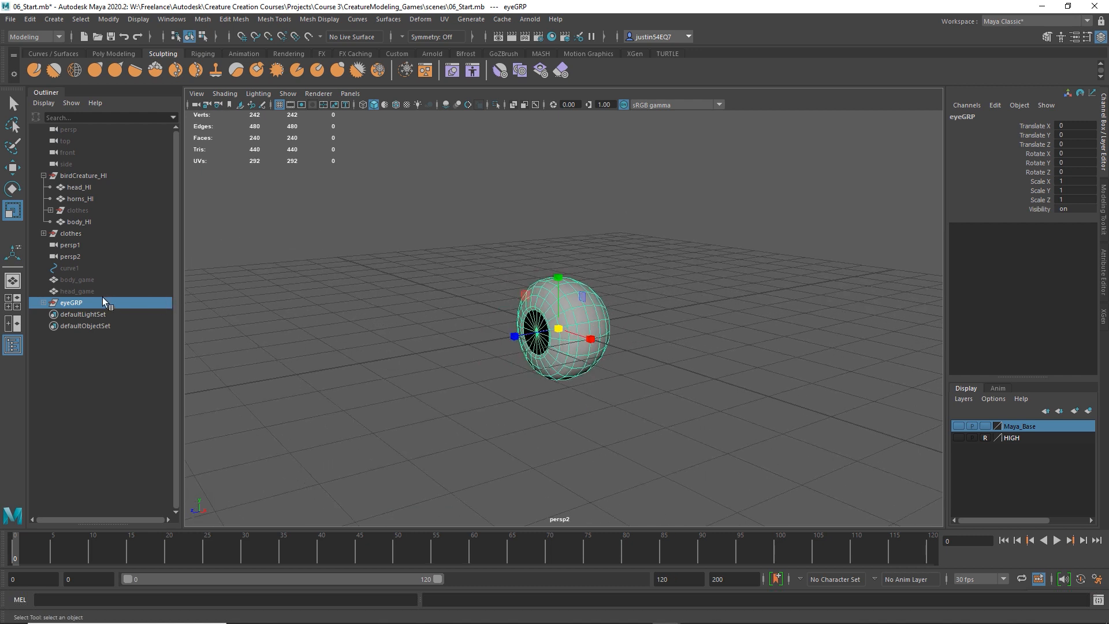
click(91, 280)
shift+click(85, 291)
key(shift+h)
- Move eyeGRP into the head's eye socket at about 9.87, 73.885, 28.032 and scale it uniformly to 2.785
click(84, 302)
key(f)
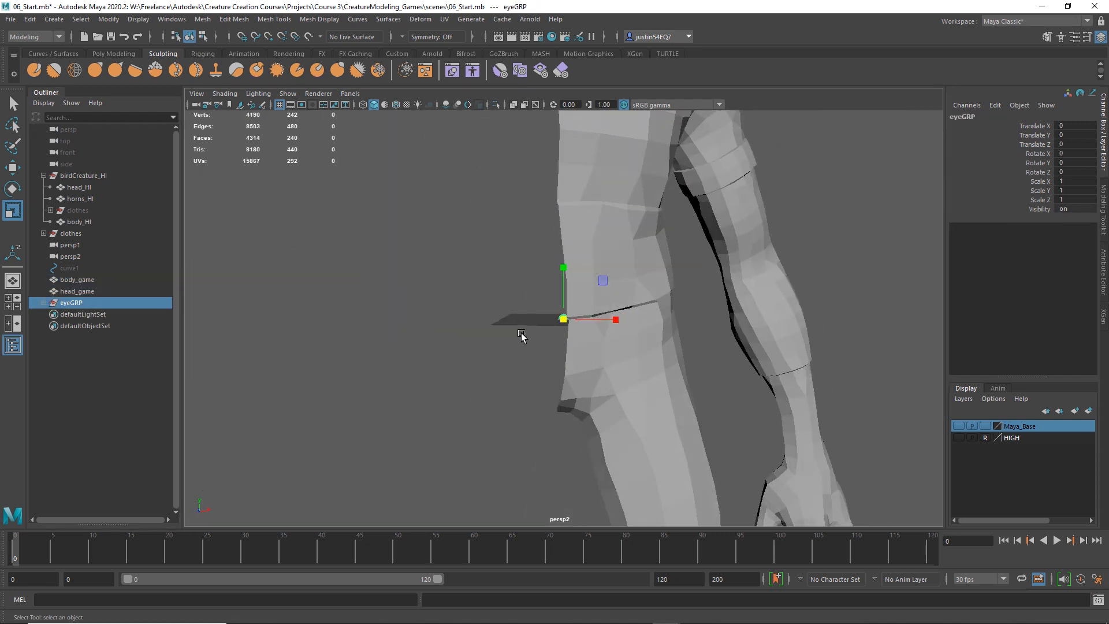
alt+middle_drag(573, 329, 327, 392)
key(w)
alt+drag(693, 341, 558, 103)
alt+middle_drag(552, 245, 511, 456)
drag(517, 305, 521, 239)
drag(473, 298, 716, 324)
key(f)
scroll(542, 344, down, 3)
key(r)
key(w)
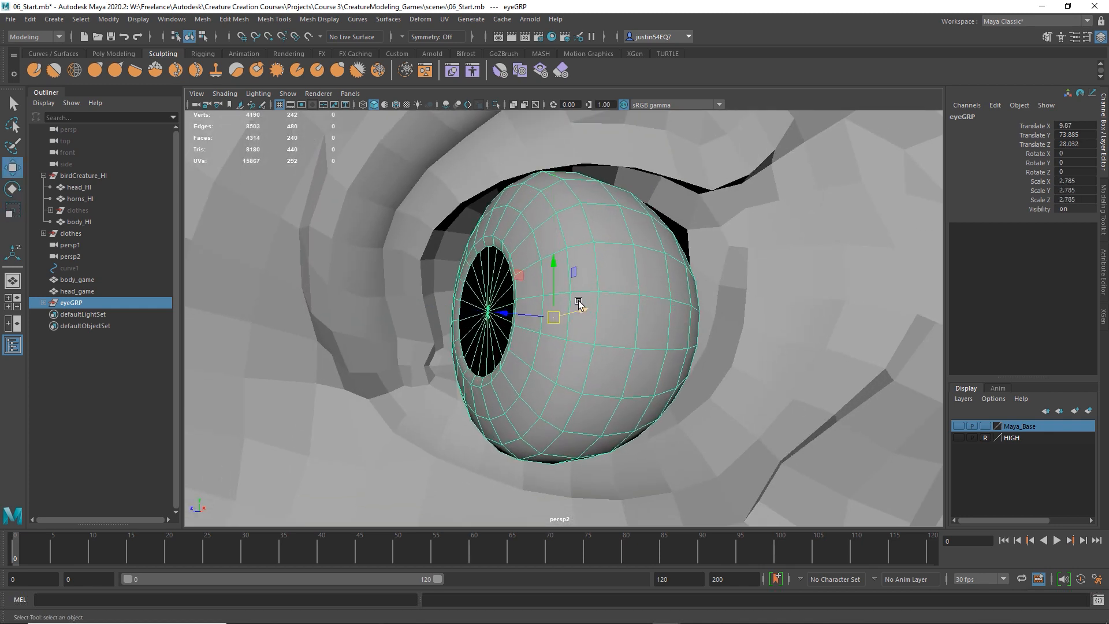
- Rotate eyeGRP to about 13.4, 11.4, -27.5 degrees and move it to about 8.89, 74.612, 26.973 in the socket
key(e)
drag(578, 301, 616, 347)
scroll(624, 348, down, 2)
mouse_move(520, 341)
alt+mouse_down()
mouse_move(624, 349)
mouse_move(514, 341)
alt+mouse_up()
key(w)
drag(508, 309, 579, 263)
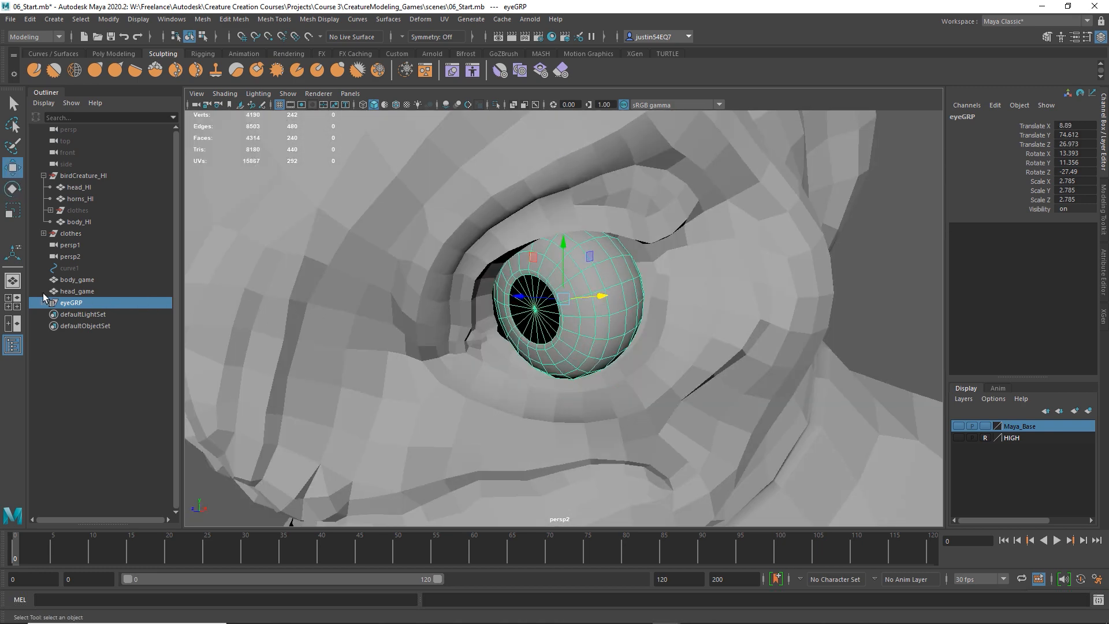
- Unhide the eye_outer shell inside eyeGRP
click(43, 302)
click(118, 340)
alt+drag(638, 326, 286, 323)
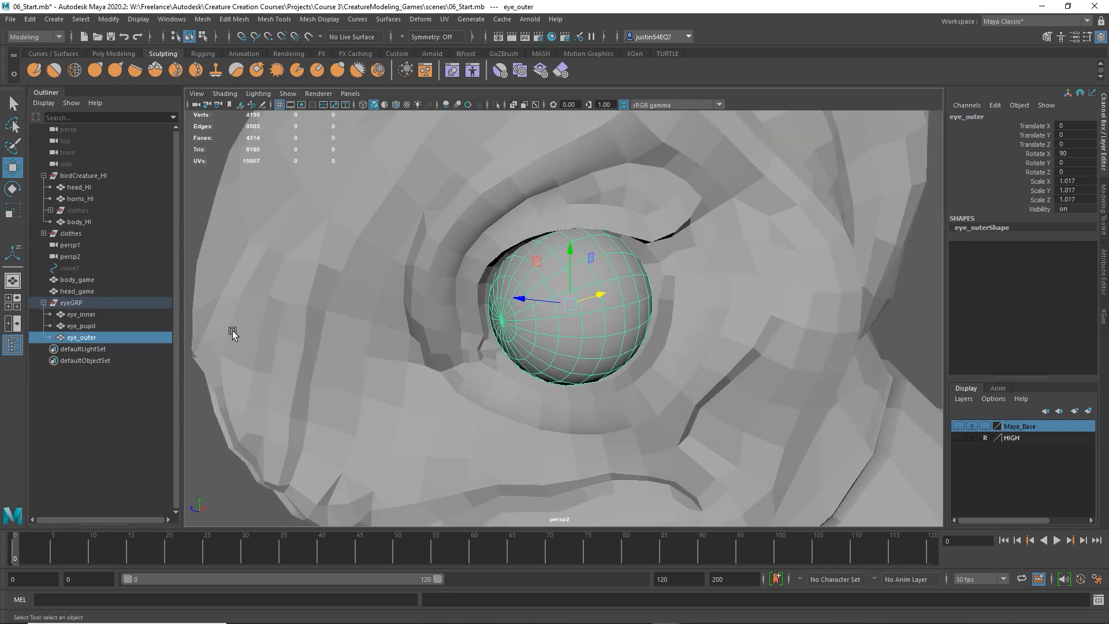
- Scale the whole eyeGRP up to about 3.042 and shift it to about X 8.673, Y 74.982
click(66, 302)
alt+drag(549, 268, 614, 307)
alt+right_drag(614, 307, 349, 302)
alt+drag(349, 302, 416, 323)
click(651, 380)
- Create a new Blinn material in Hypershade and assign it to the eye_outer shell
alt+right_drag(651, 380, 590, 164)
click(552, 36)
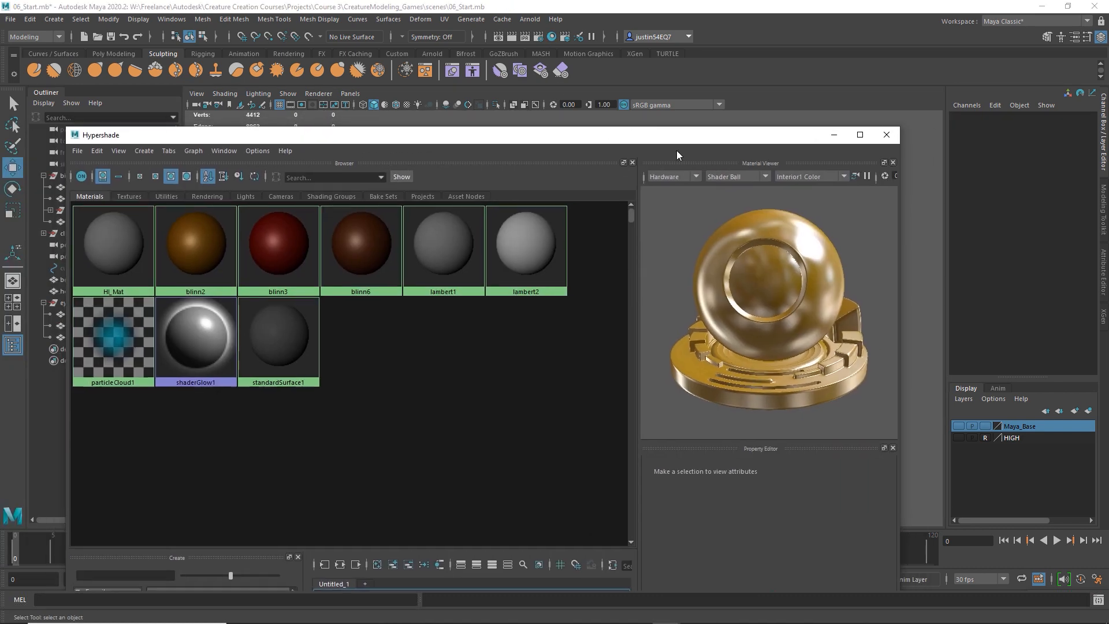
drag(220, 129, 350, 104)
click(257, 120)
mouse_move(264, 142)
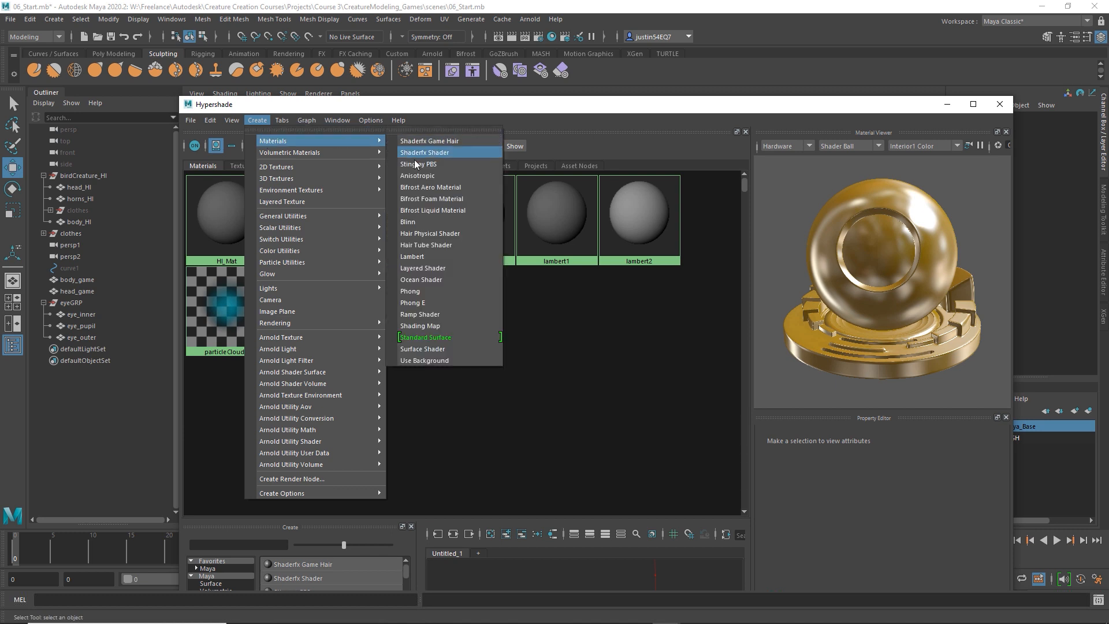
click(438, 223)
drag(643, 112, 592, 335)
click(569, 300)
right_drag(475, 449, 500, 405)
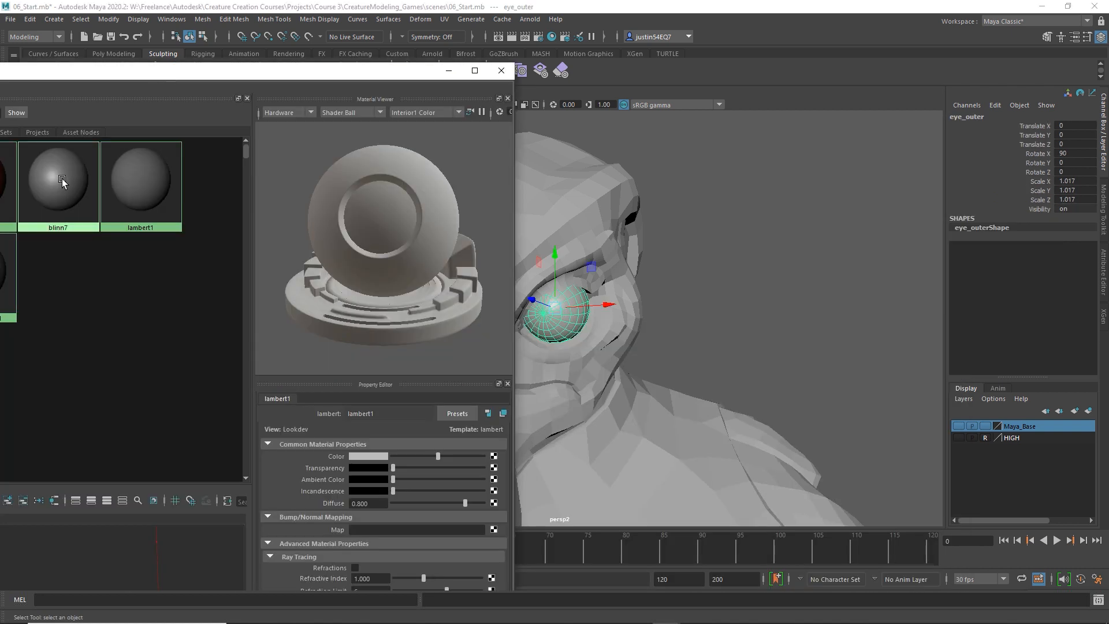
- Raise the new Blinn's transparency to 0.684 and lower its eccentricity for a tighter highlight
click(56, 182)
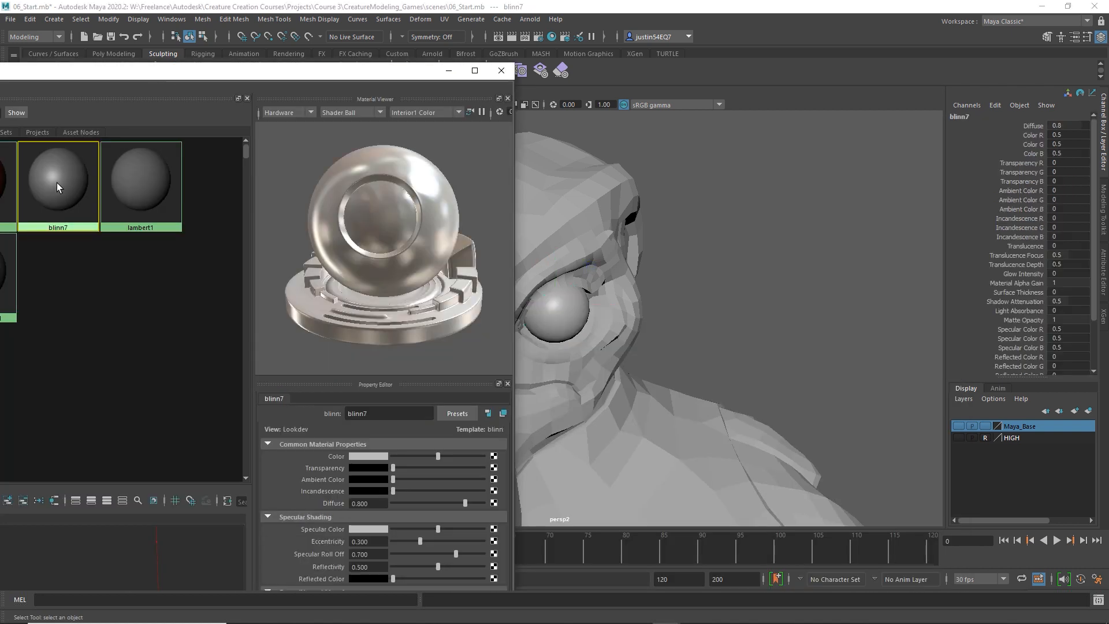
drag(424, 467, 453, 467)
drag(428, 541, 400, 541)
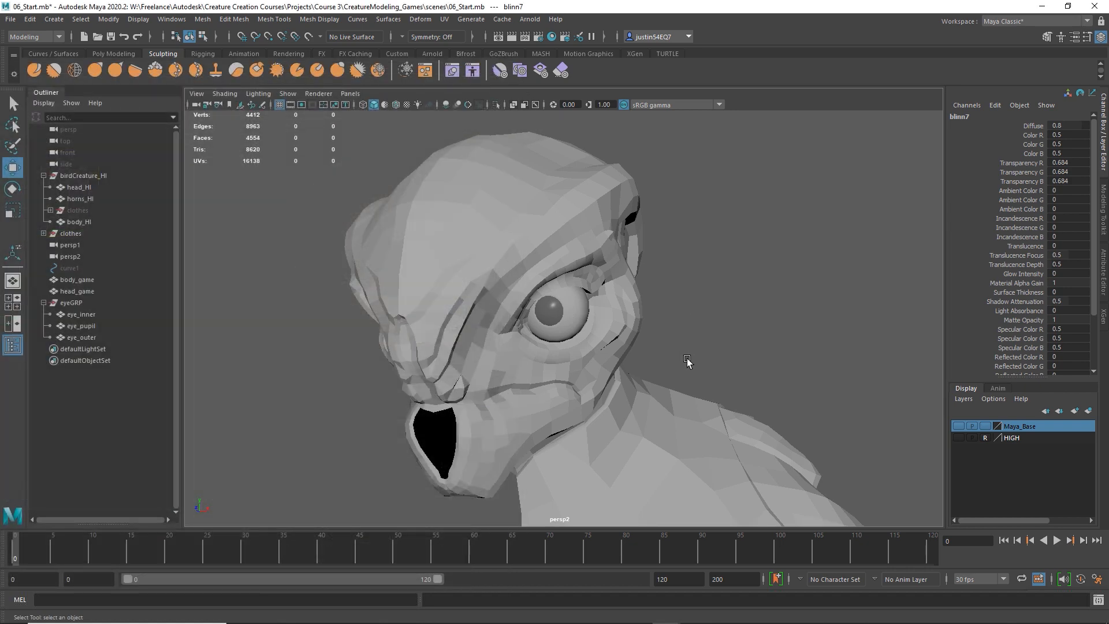
- Select the eyeGRP group and scale it up uniformly to about 3.211
alt+drag(688, 362, 647, 356)
alt+right_drag(647, 357, 775, 356)
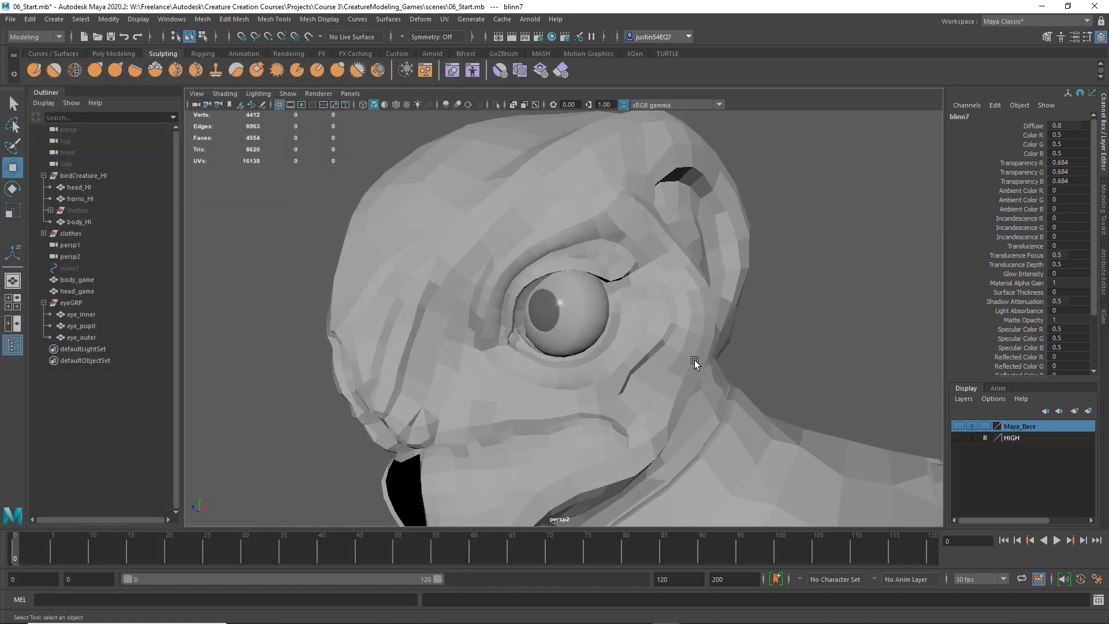
alt+drag(603, 361, 586, 347)
click(585, 339)
key(Up)
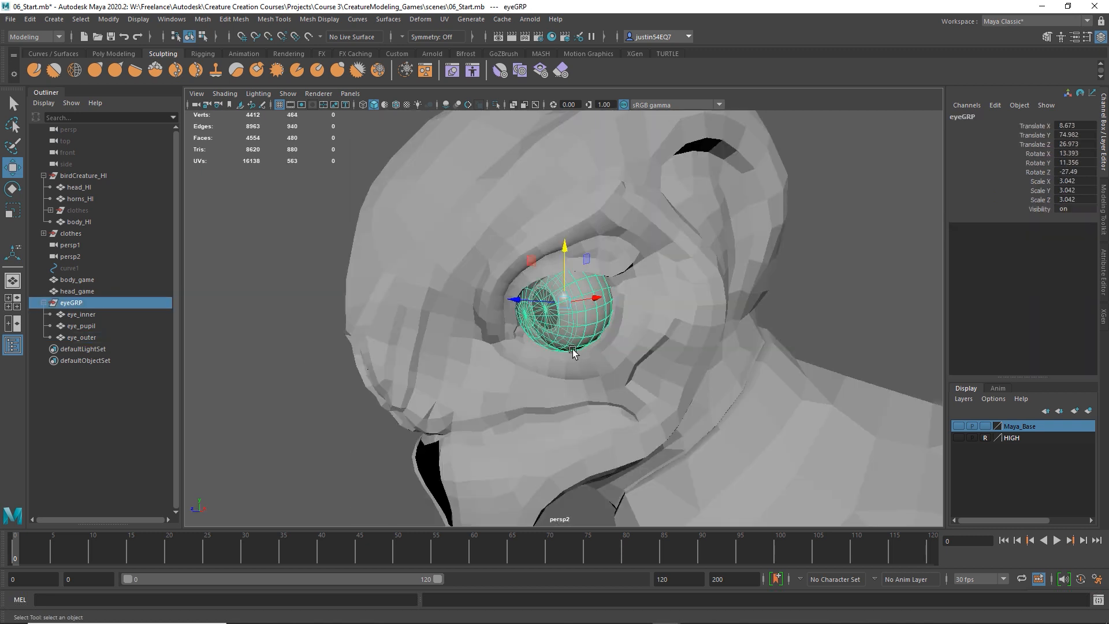
key(e)
key(r)
drag(564, 303, 570, 306)
key(w)
- Rotate eyeGRP to about 17.3, -3.1, 0.9 degrees so the pupil faces further forward
alt+drag(570, 306, 649, 399)
alt+right_drag(649, 399, 540, 373)
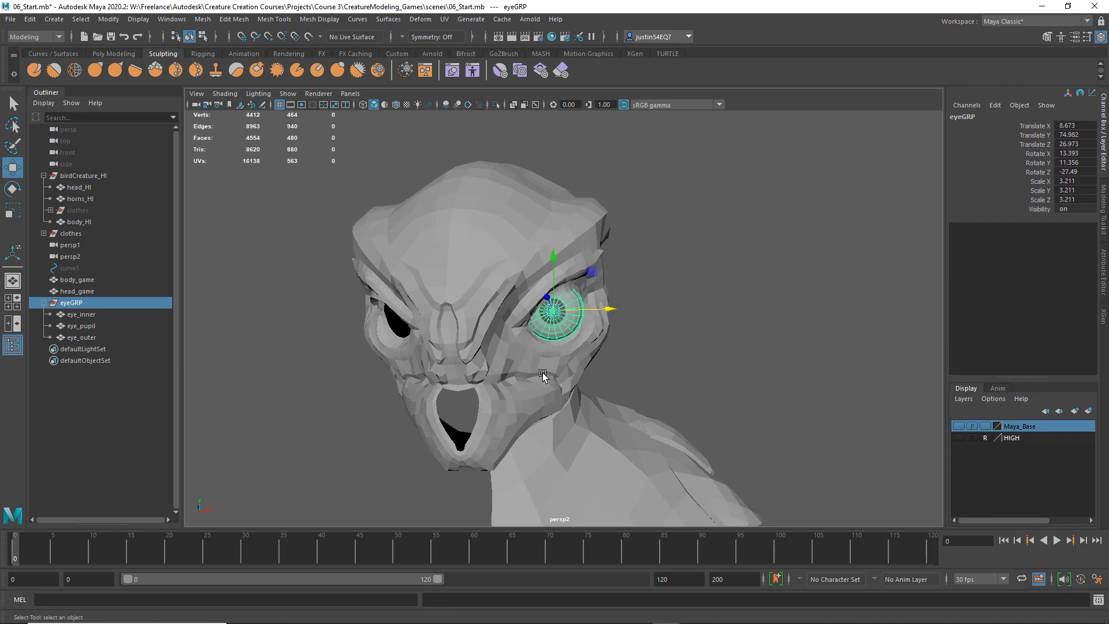
alt+drag(540, 374, 564, 364)
alt+right_drag(564, 364, 696, 399)
alt+drag(696, 398, 621, 399)
key(e)
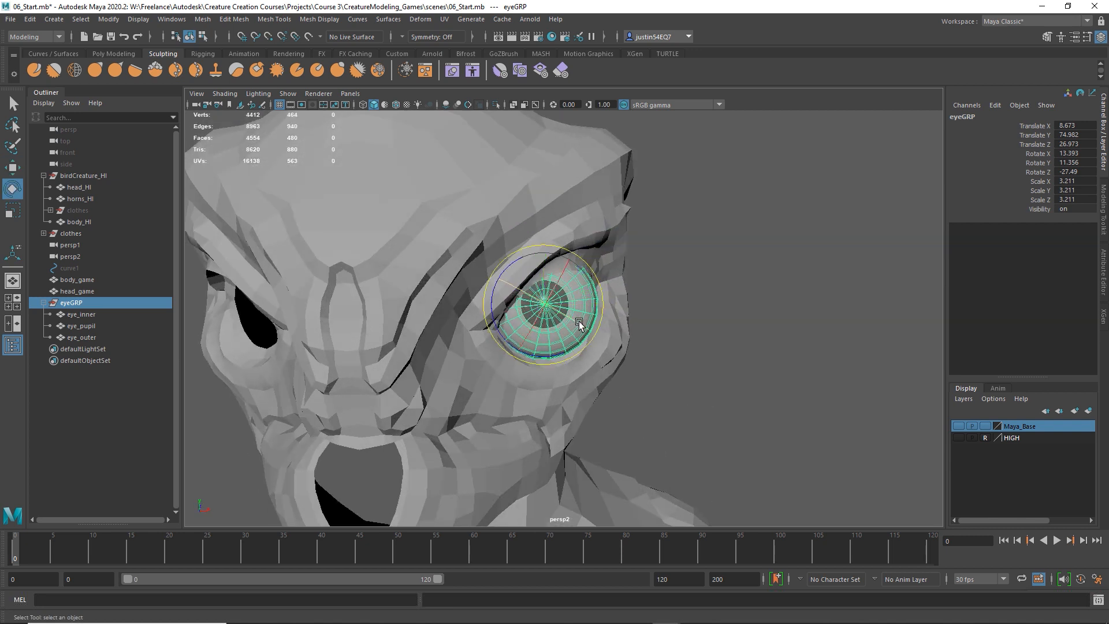
mouse_move(590, 322)
alt+mouse_down()
mouse_move(578, 324)
mouse_move(595, 280)
mouse_move(581, 307)
alt+mouse_up()
click(735, 384)
alt+right_drag(735, 384, 688, 379)
- Move eyeGRP slightly down and back in the socket to about Y 74.692, Z 26.66
key(w)
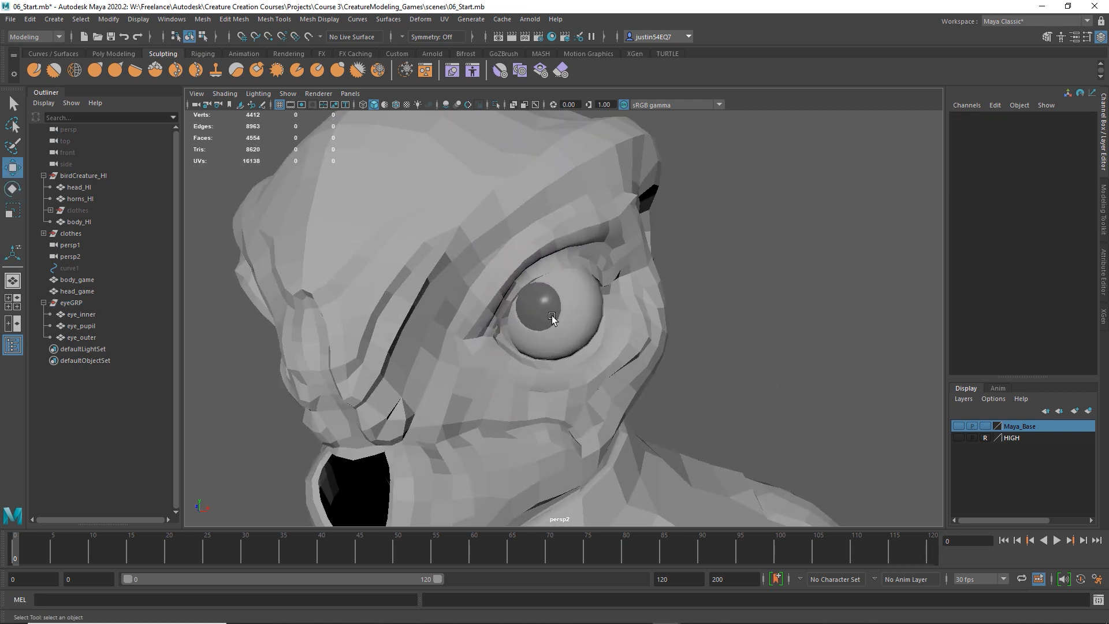
click(567, 323)
key(Up)
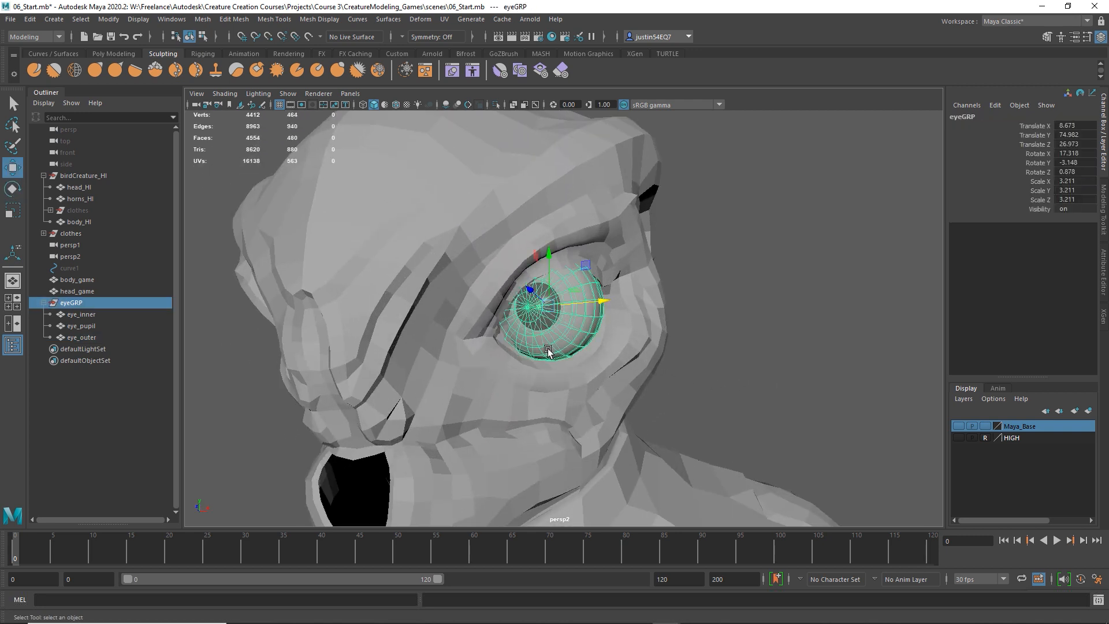
key(f)
drag(542, 278, 531, 322)
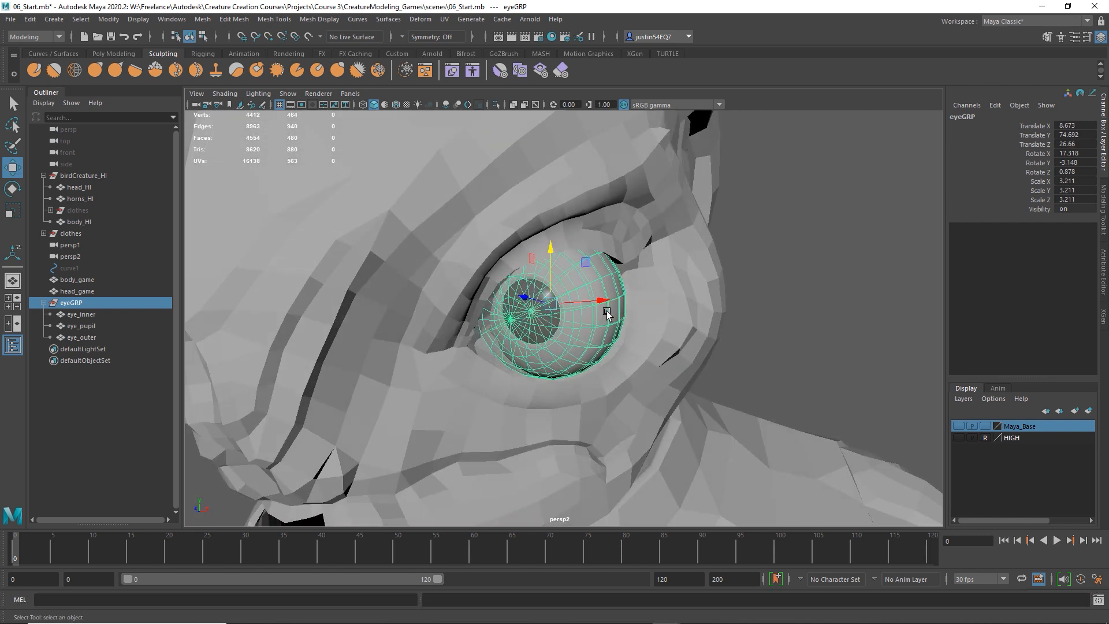
- Examine the eye's size, direction and fit in the socket from several angles around the head
scroll(531, 326, down, 5)
click(566, 344)
alt+drag(566, 343, 648, 349)
alt+right_drag(648, 349, 449, 331)
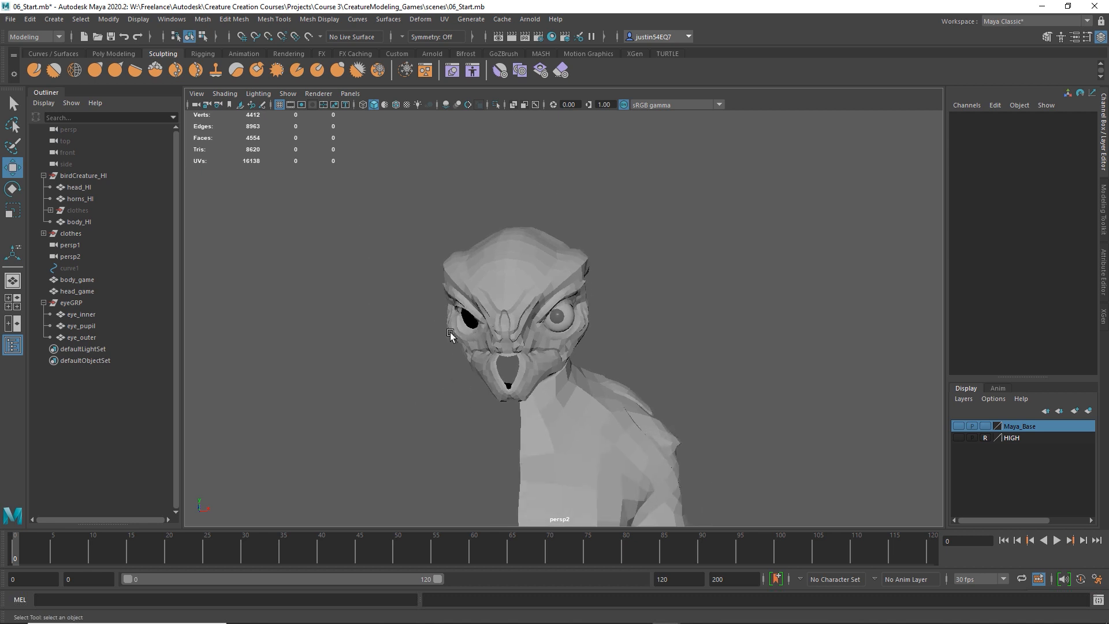
alt+drag(586, 366, 547, 367)
alt+middle_drag(592, 391, 572, 297)
scroll(577, 333, up, 3)
click(514, 278)
mouse_move(678, 324)
alt+mouse_down()
mouse_move(599, 324)
mouse_move(698, 321)
alt+mouse_up()
click(649, 297)
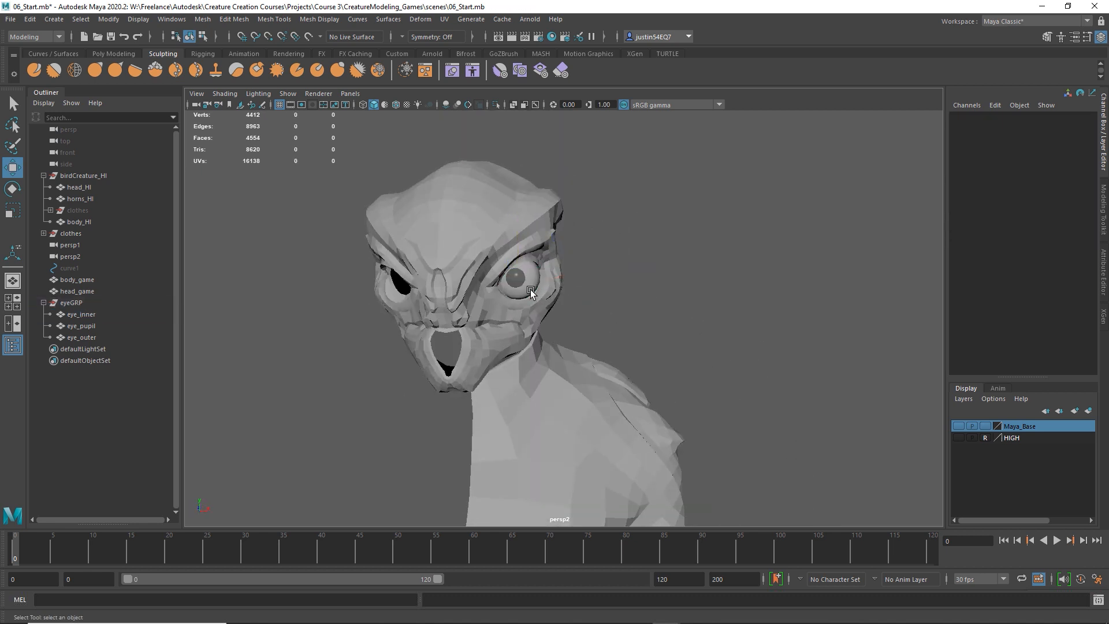
scroll(569, 303, up, 3)
alt+drag(528, 261, 626, 350)
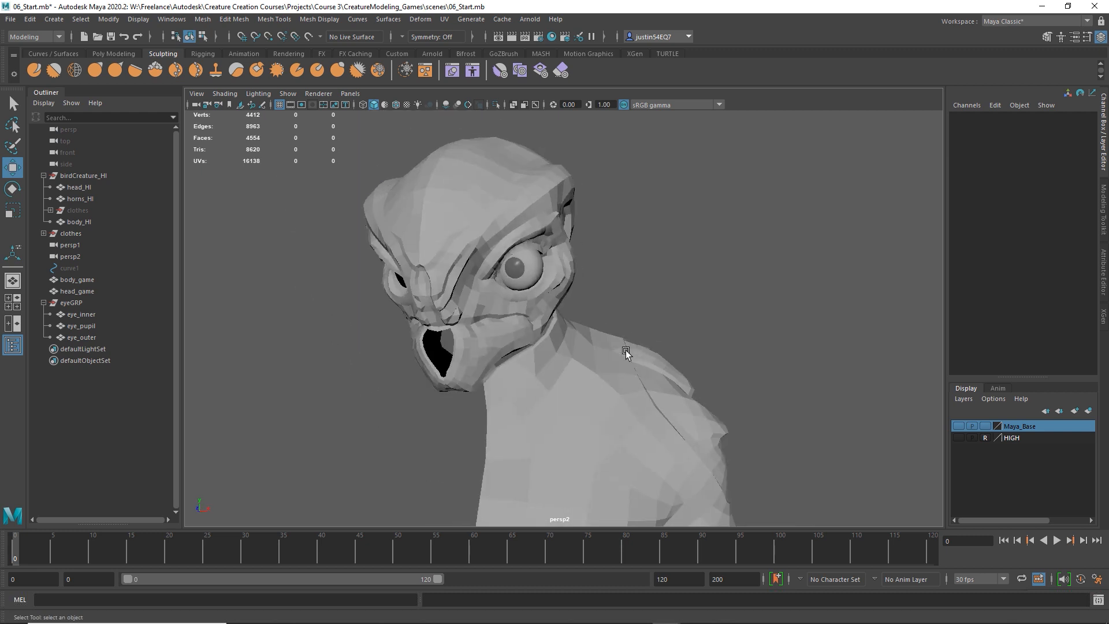